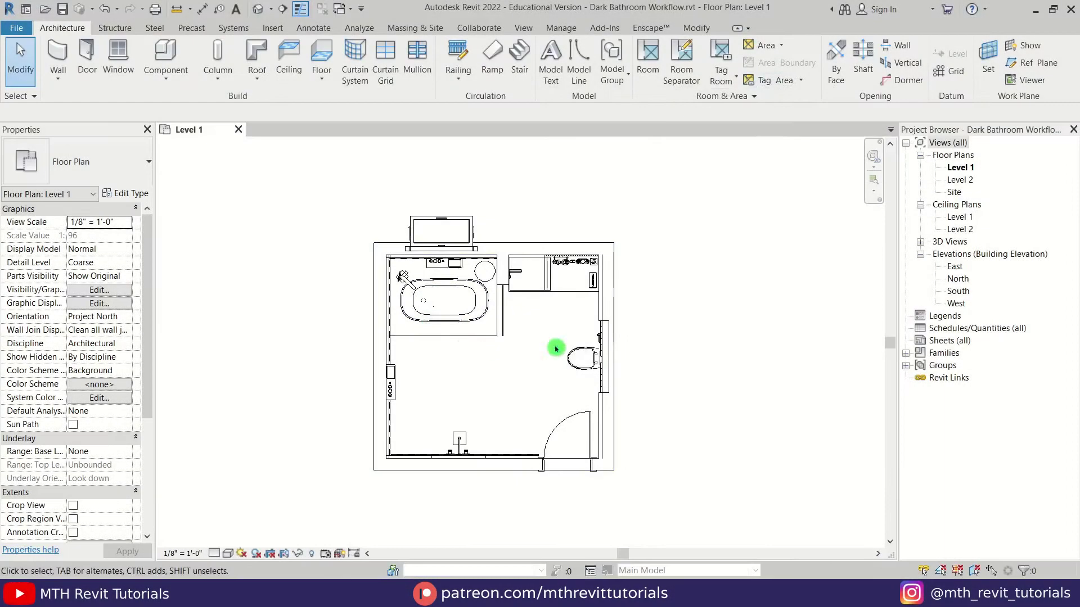
- Draw a horizontal building section across the middle of the bathroom plan, extending past both side walls
middle_click_drag(463, 354, 496, 347)
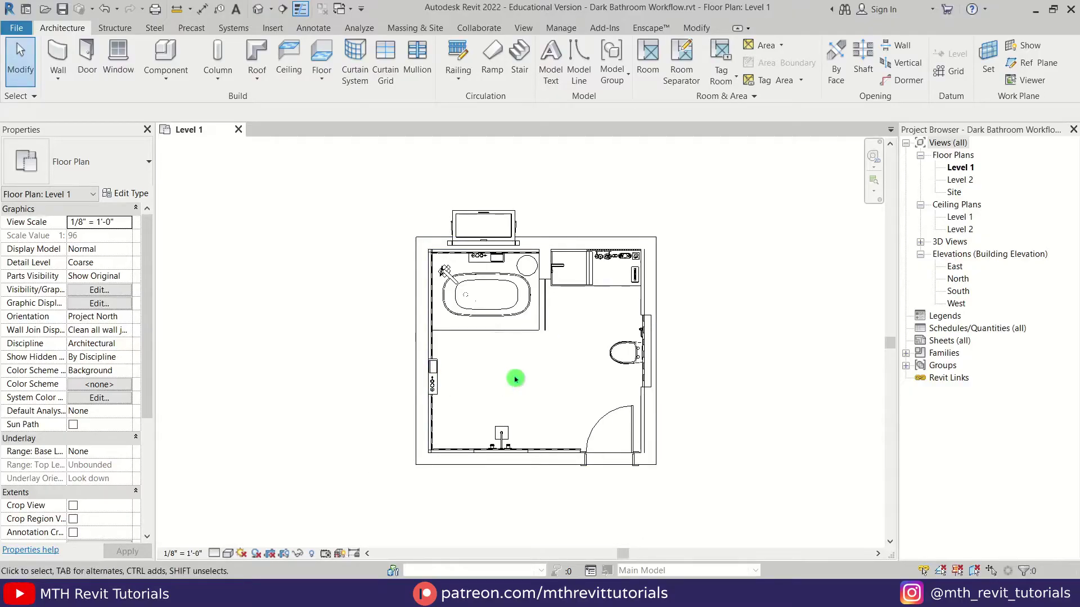
scroll(512, 374, "up", 1)
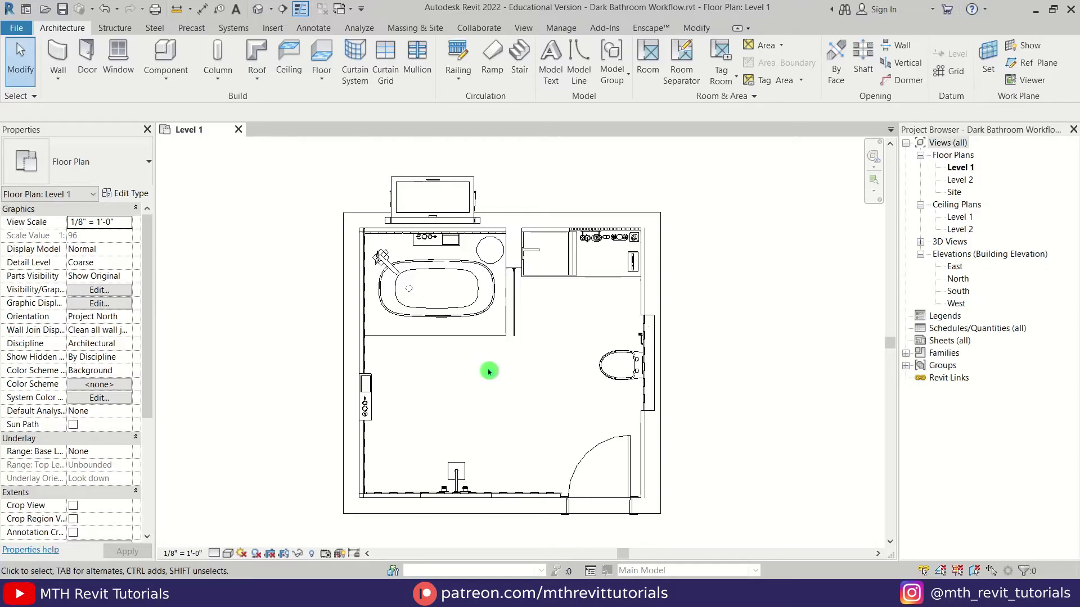
middle_click_drag(432, 386, 454, 371)
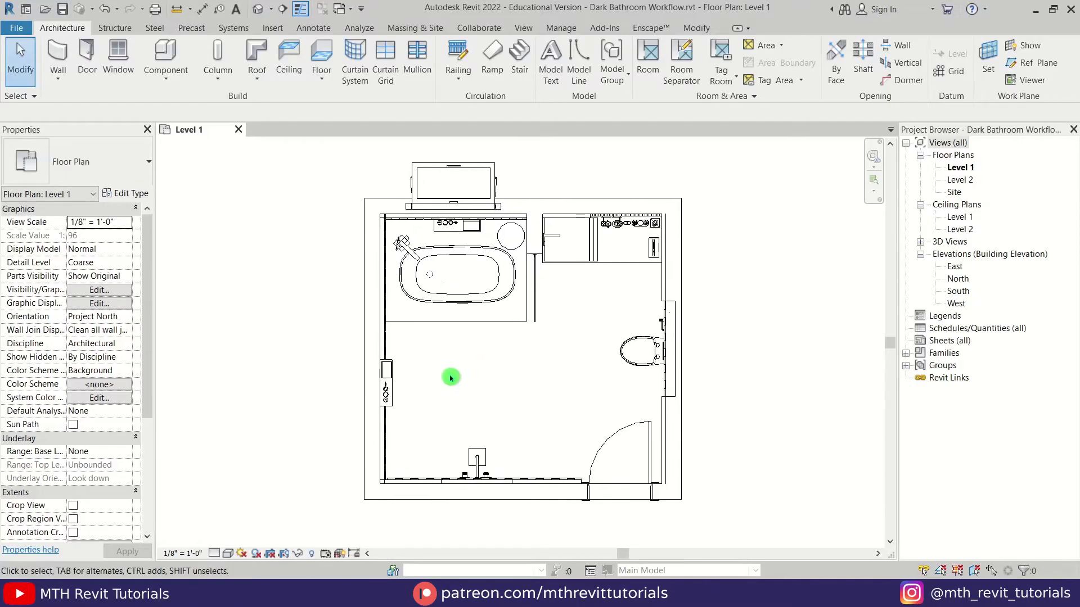
left_click(283, 9)
left_click(243, 368)
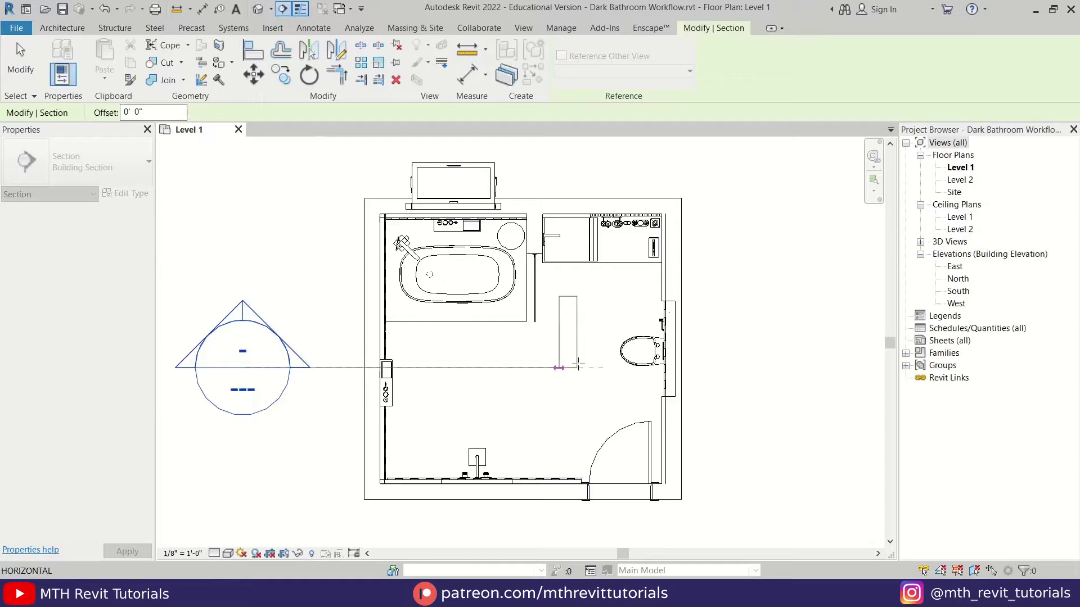
left_click(773, 368)
key("Escape")
key("Escape")
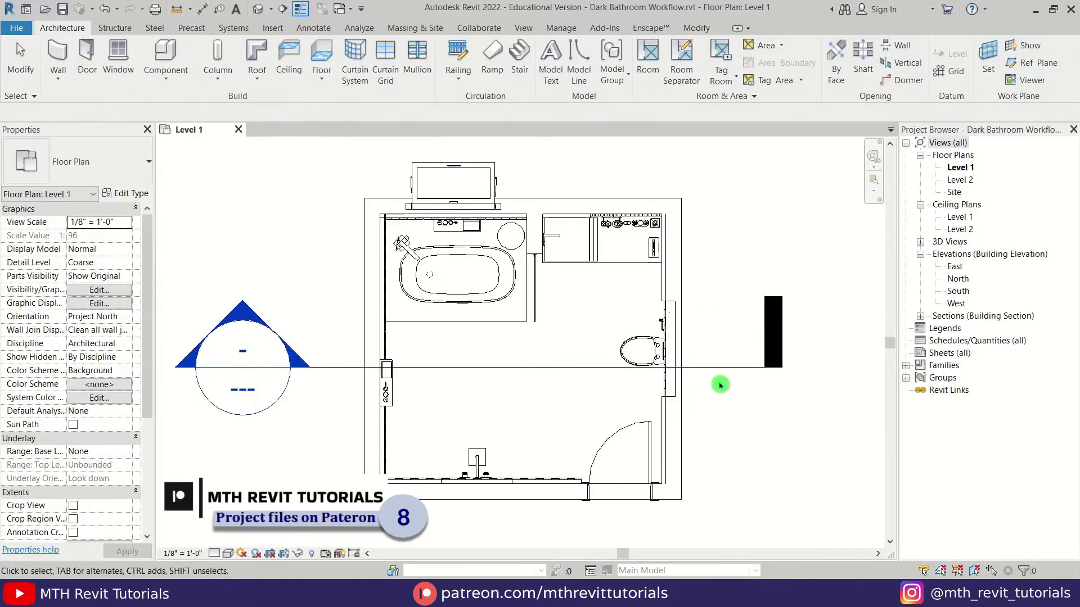
- Cycle the tail of the section line so that it shows a section head at its right end too
left_click(718, 367)
scroll(759, 405, "down", 2)
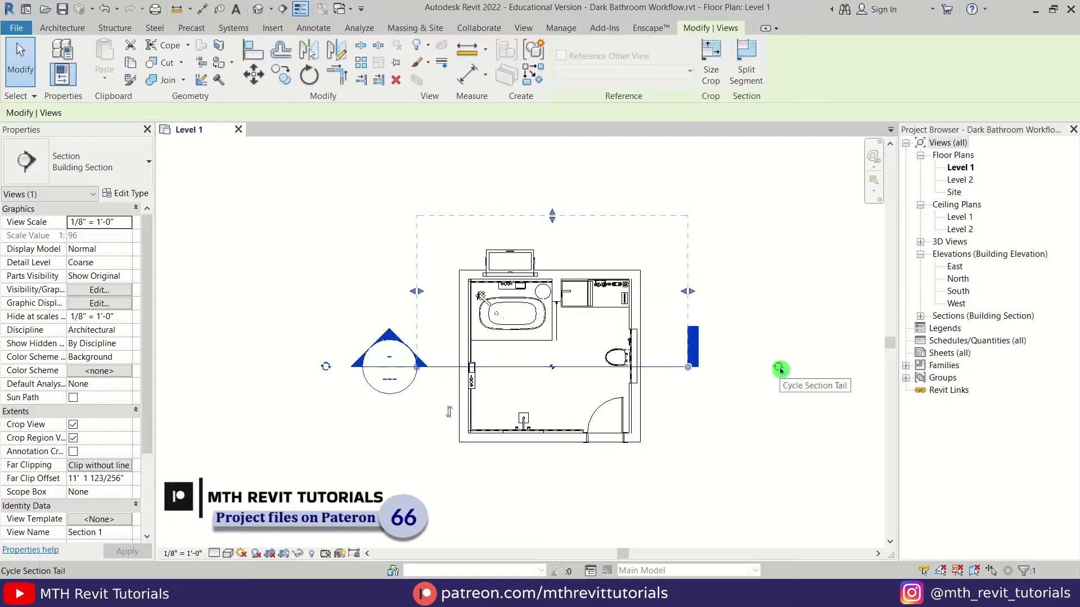
left_click(780, 369)
left_click(780, 369)
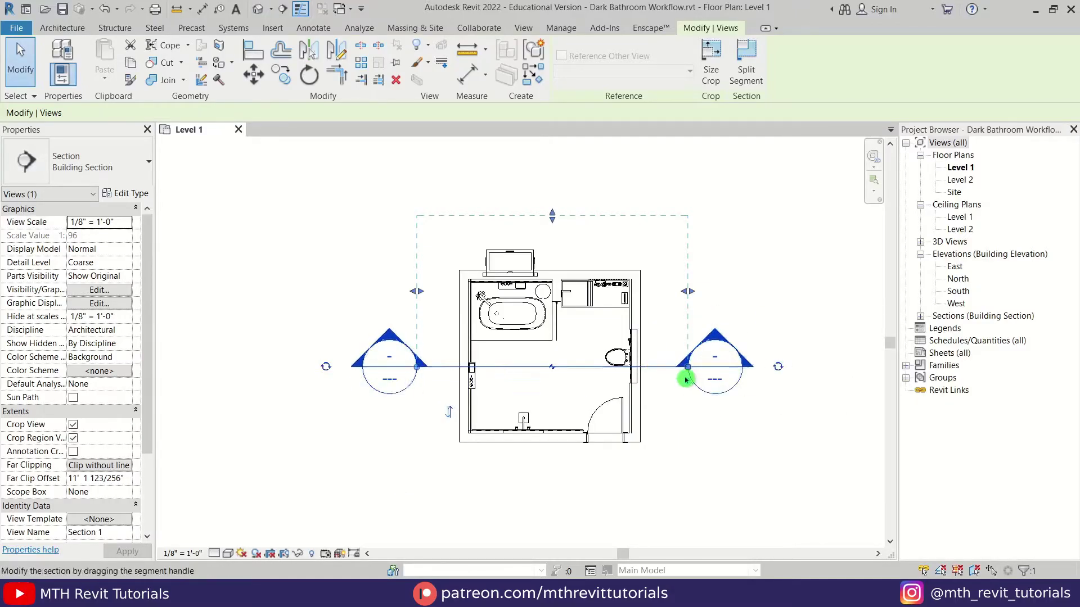
left_click(691, 453)
middle_click_drag(692, 453, 671, 421)
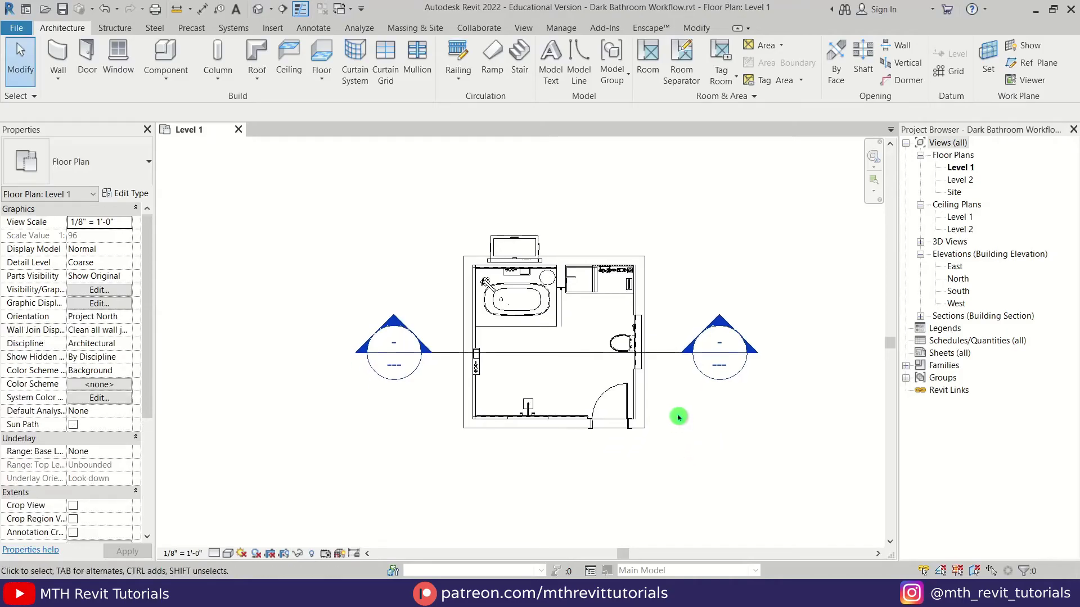
- Rename the new building section view as Section A-A
left_click(920, 317)
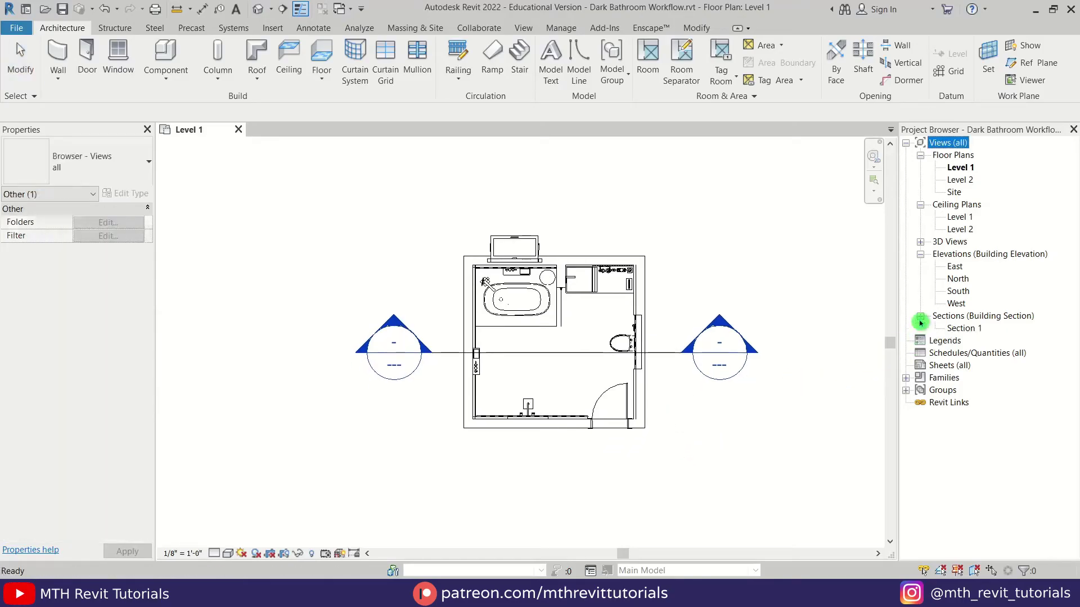
right_click(956, 329)
left_click(950, 229)
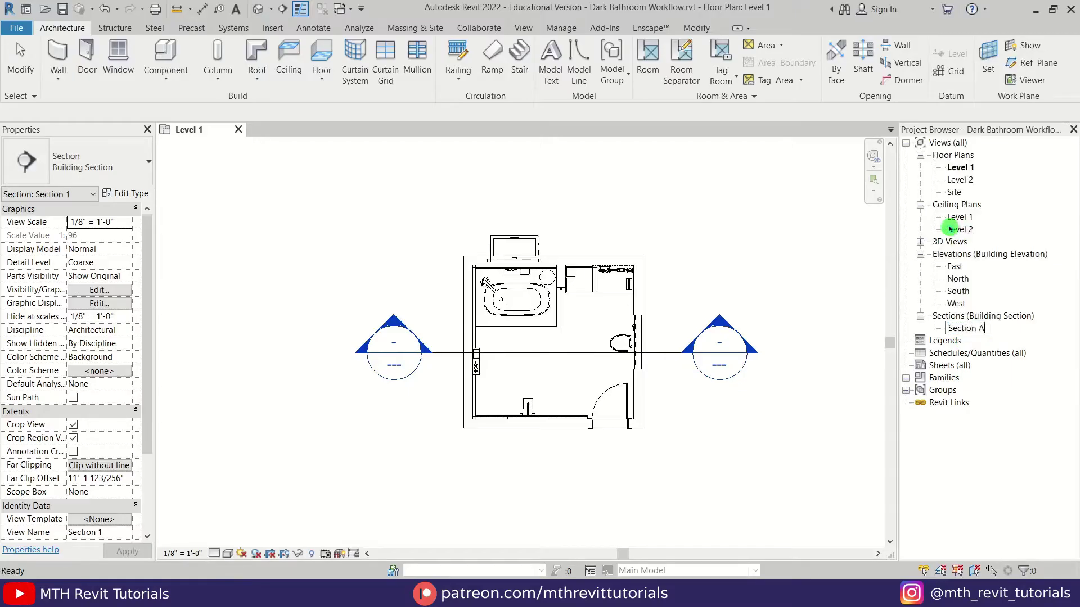
type("Section A-A")
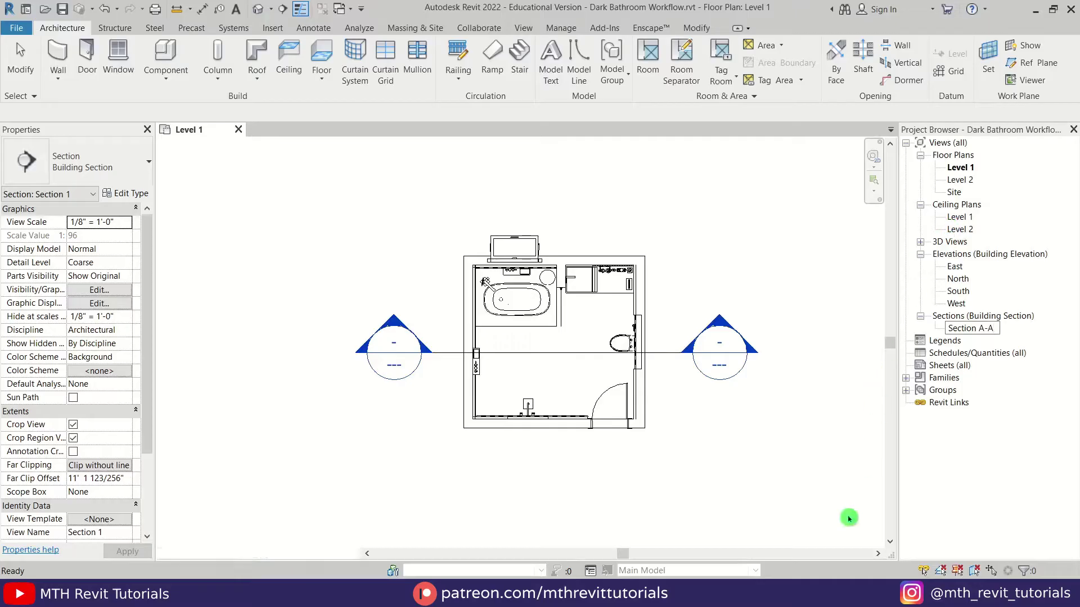
left_click(846, 509)
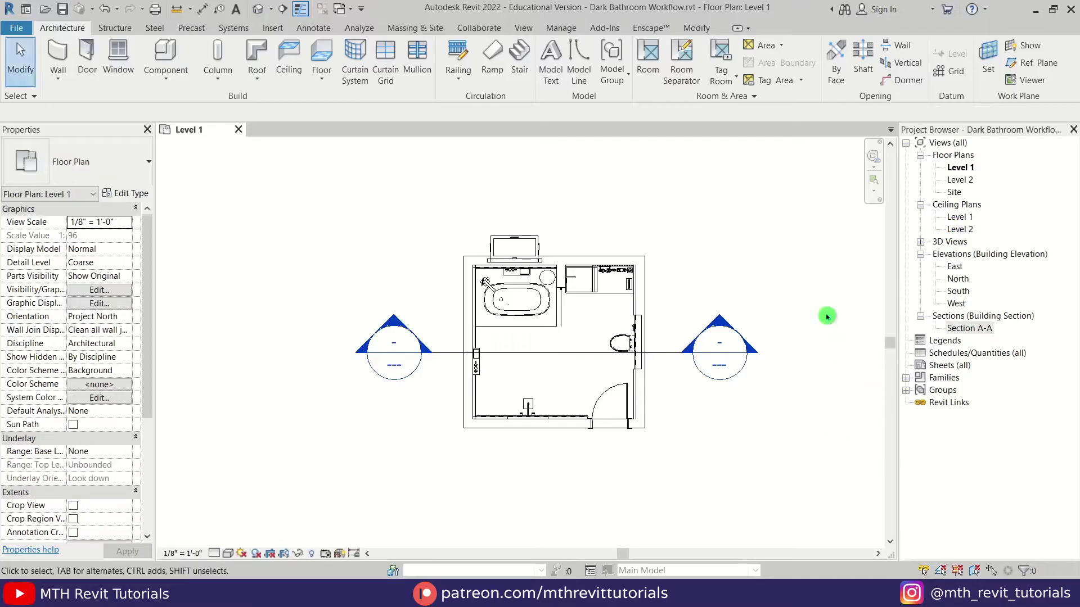
- Create a new sheet with the E1 30x42 Horizontal titleblock and list it in the project browser
right_click(939, 372)
left_click(958, 377)
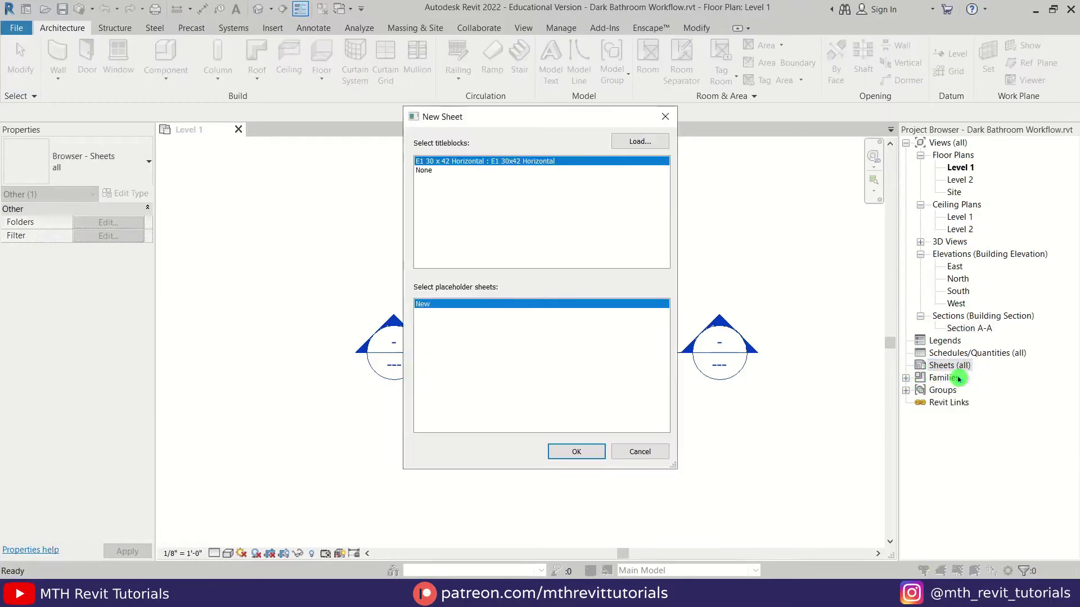
left_click(560, 453)
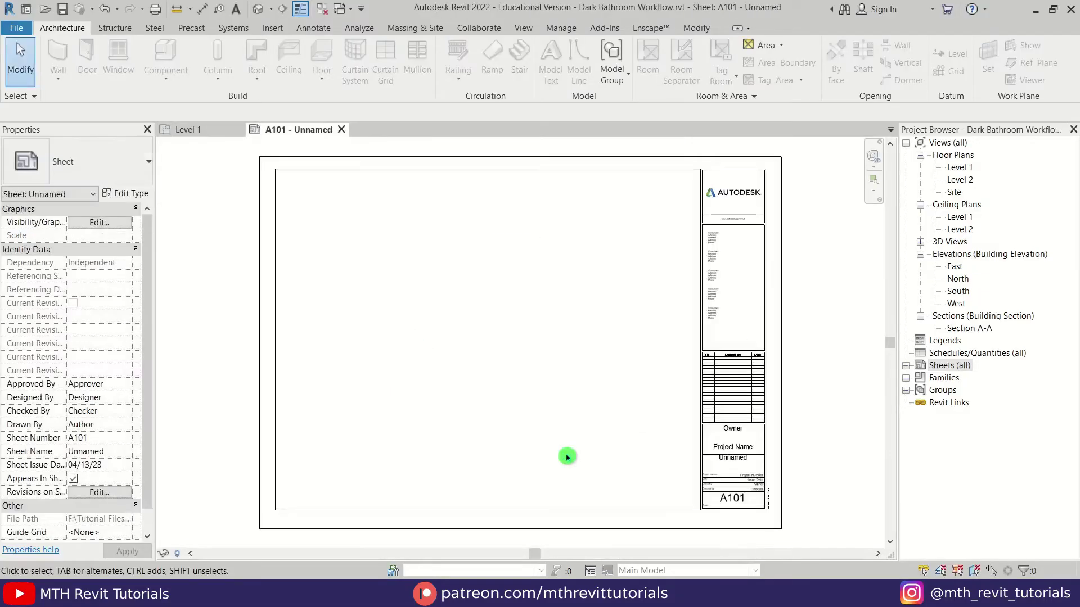
left_click(905, 365)
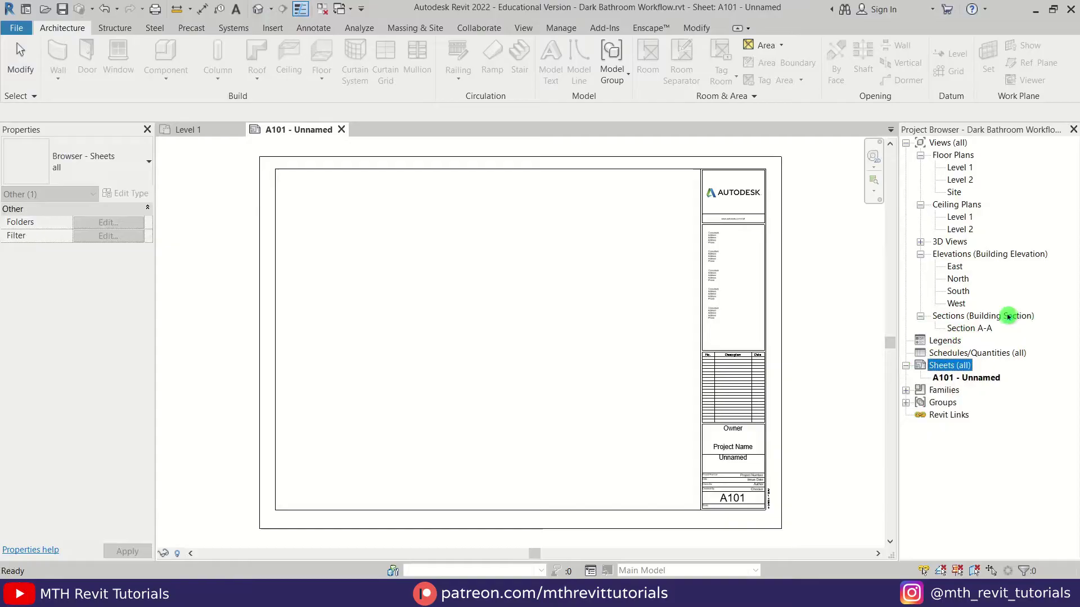
- Place the Section A-A view in the upper left area of sheet A101
left_click_drag(983, 333, 720, 339)
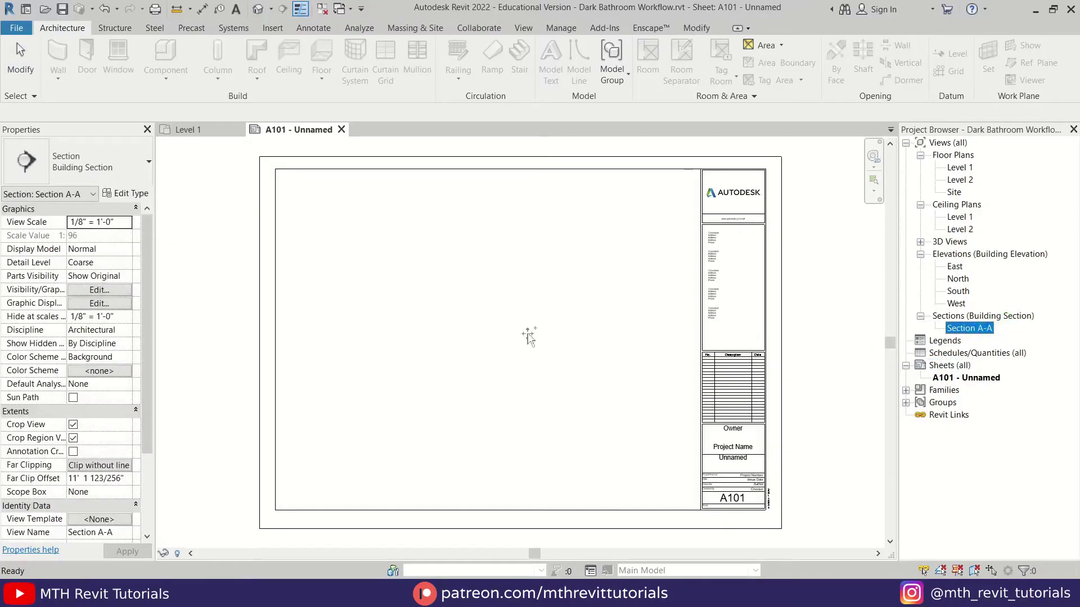
left_click_drag(451, 329, 441, 325)
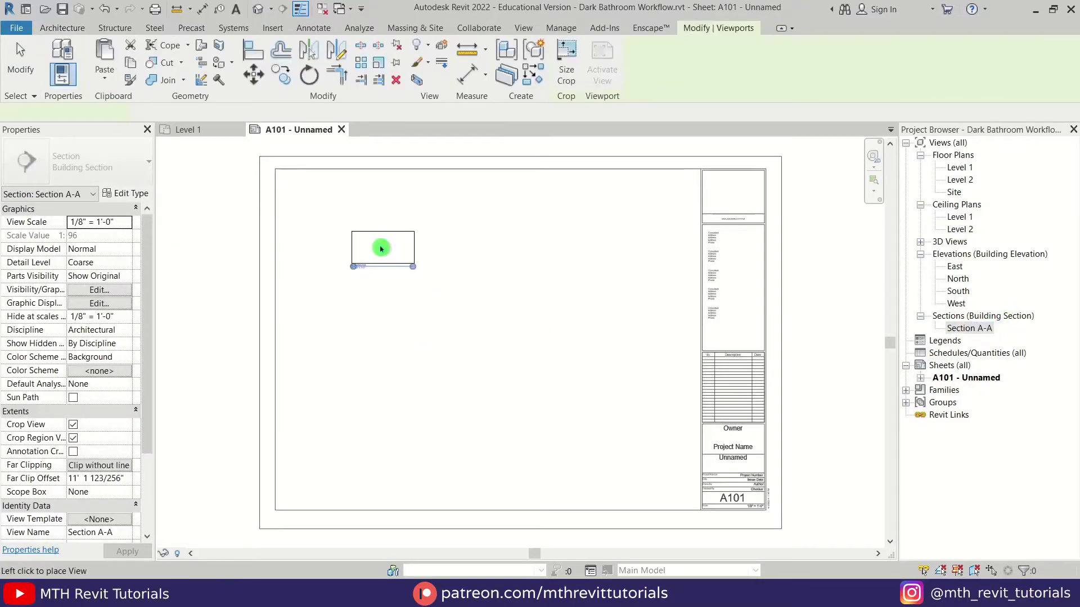
left_click(378, 246)
scroll(366, 236, "up", 8)
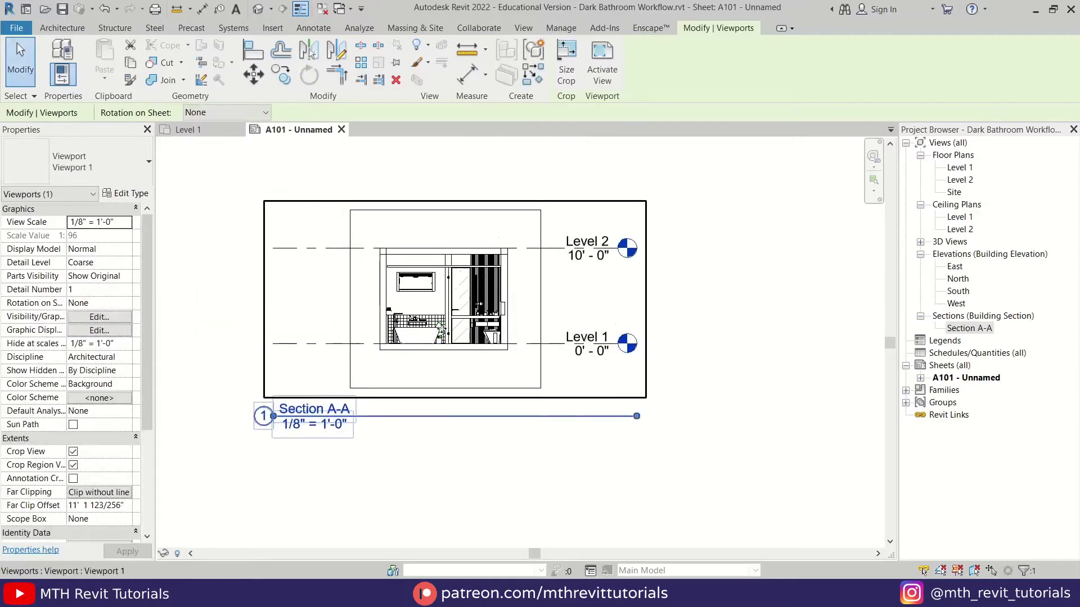
- Open the Level 1 floor plan and examine the detail and sheet numbers in the section heads
left_click(207, 133)
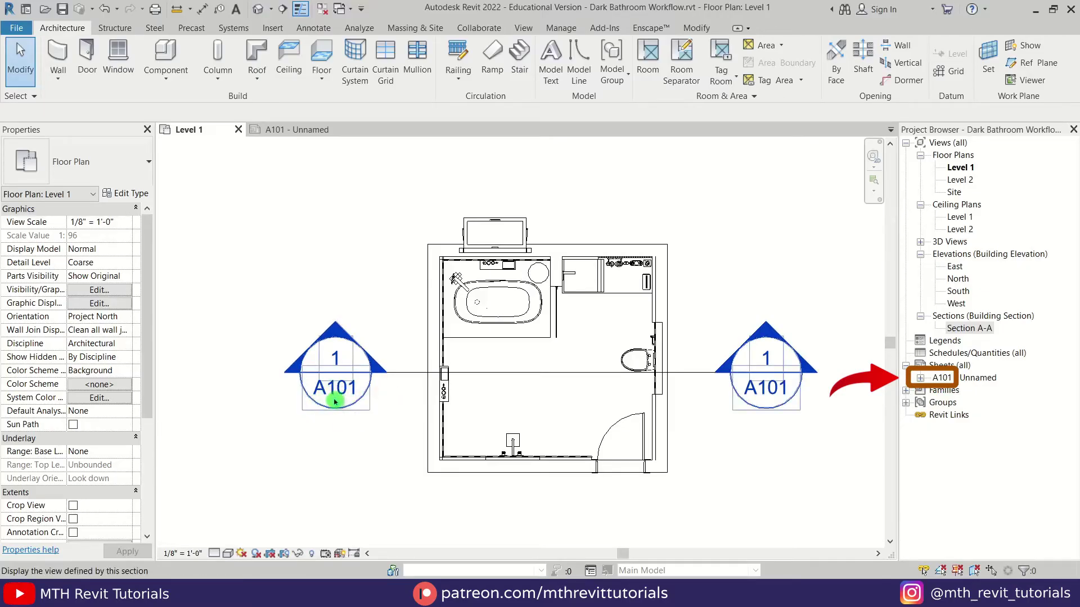
scroll(332, 404, "up", 1)
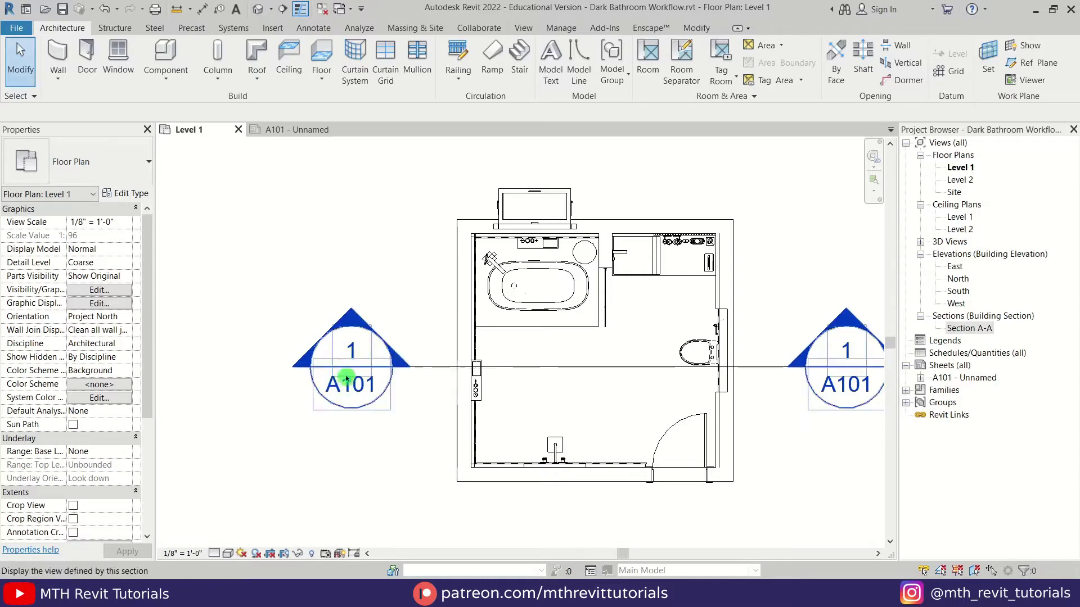
middle_click_drag(366, 315, 350, 331)
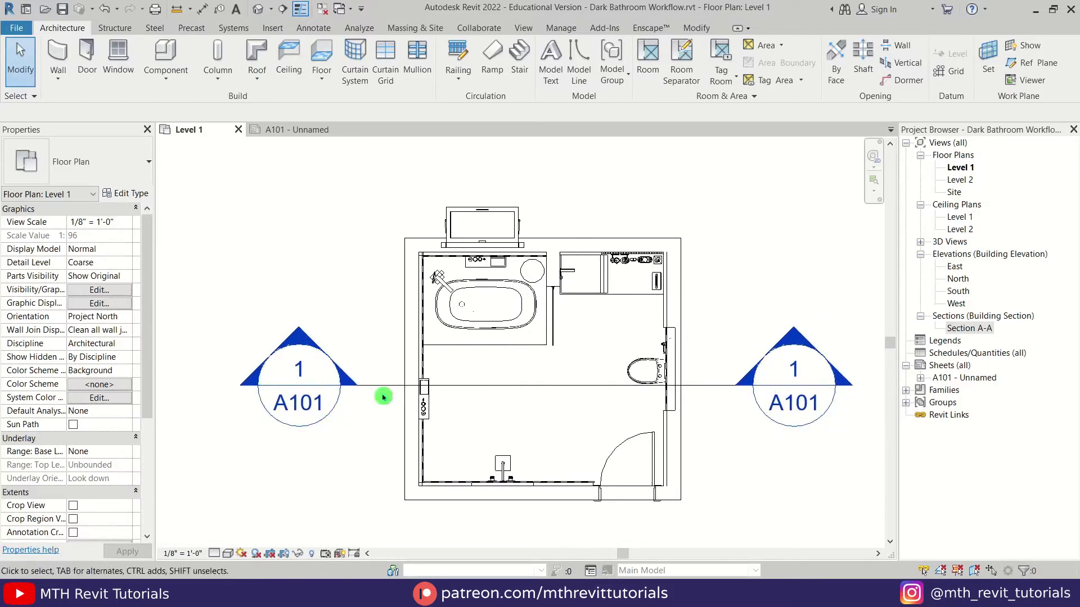
scroll(351, 326, "down", 2)
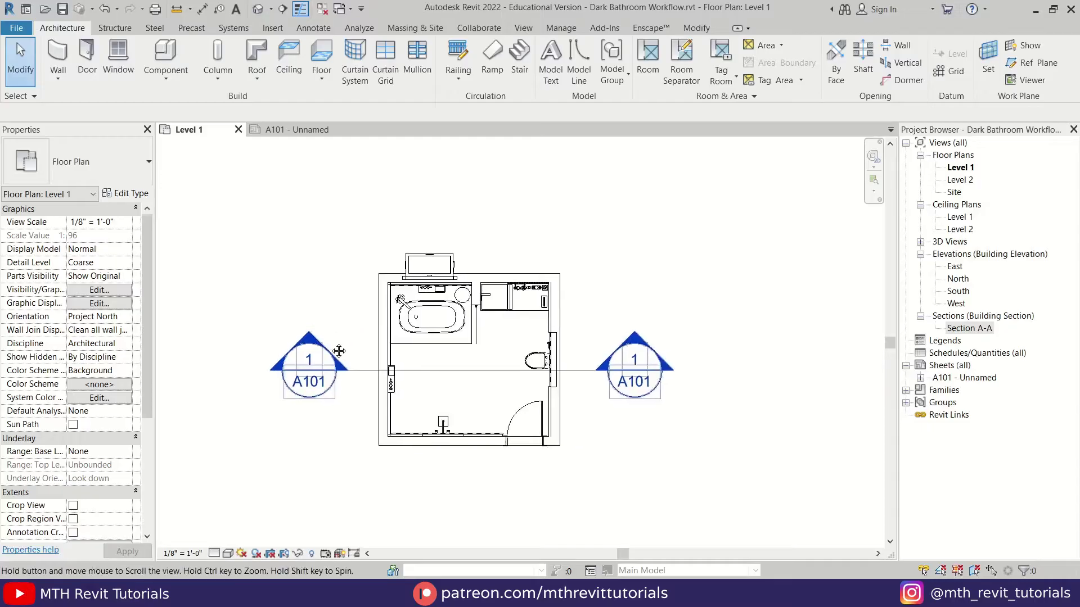
scroll(336, 376, "up", 3)
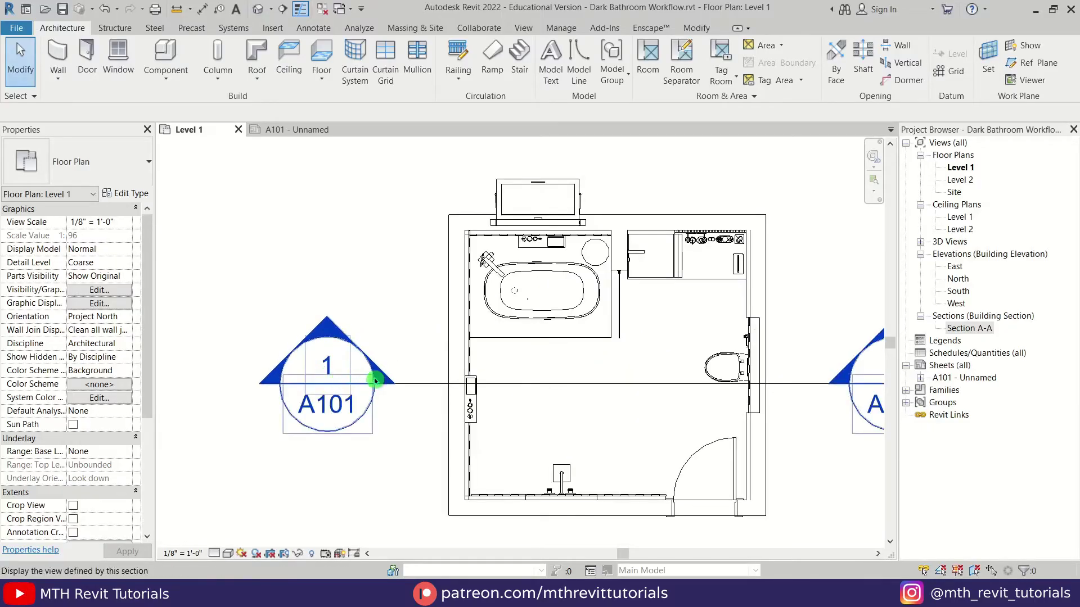
scroll(380, 371, "down", 2)
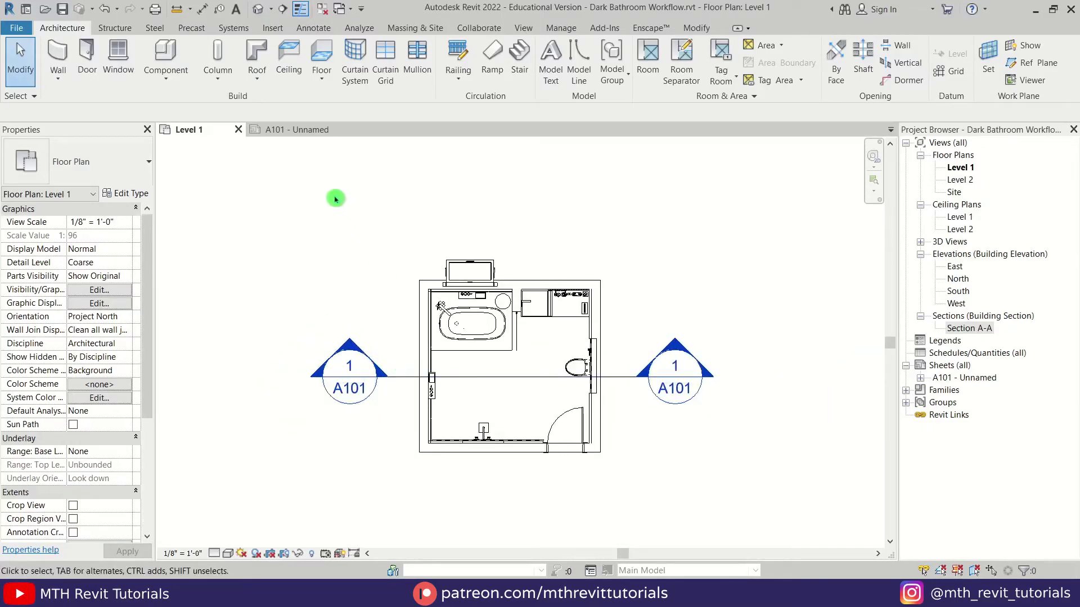
- Return to sheet A101 and set the detail number of the Section A-A viewport to A
left_click(298, 130)
scroll(425, 337, "down", 2)
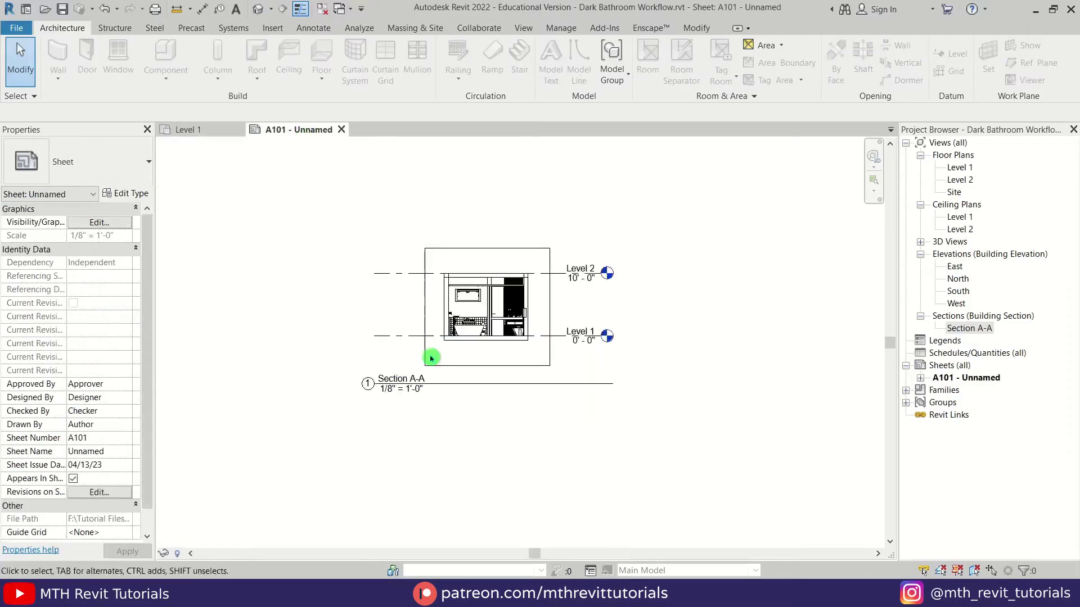
scroll(374, 349, "down", 2)
scroll(398, 371, "up", 1)
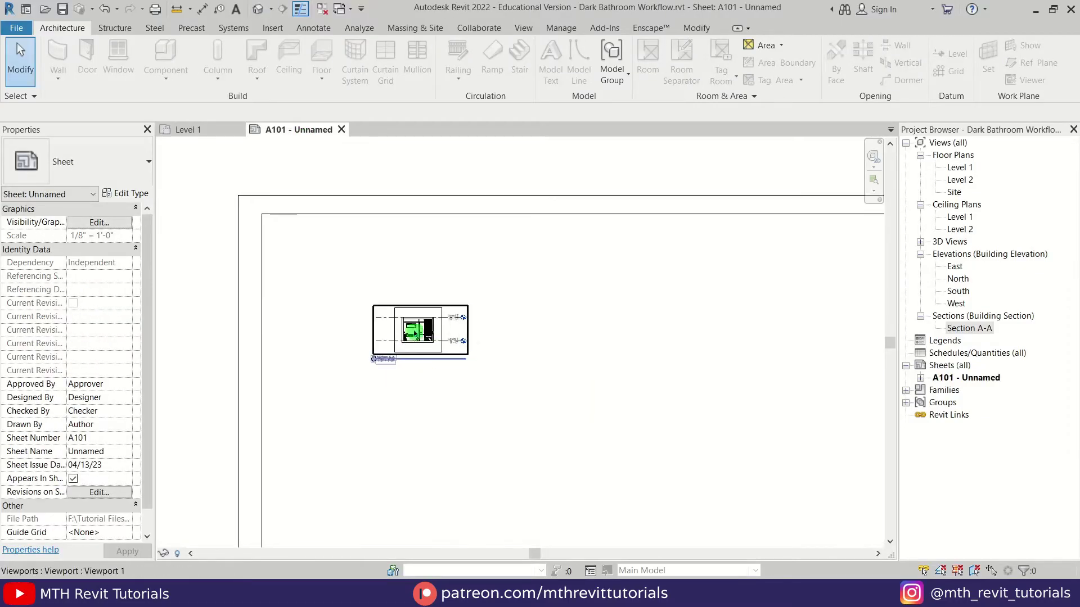
scroll(421, 337, "up", 1)
left_click(471, 194)
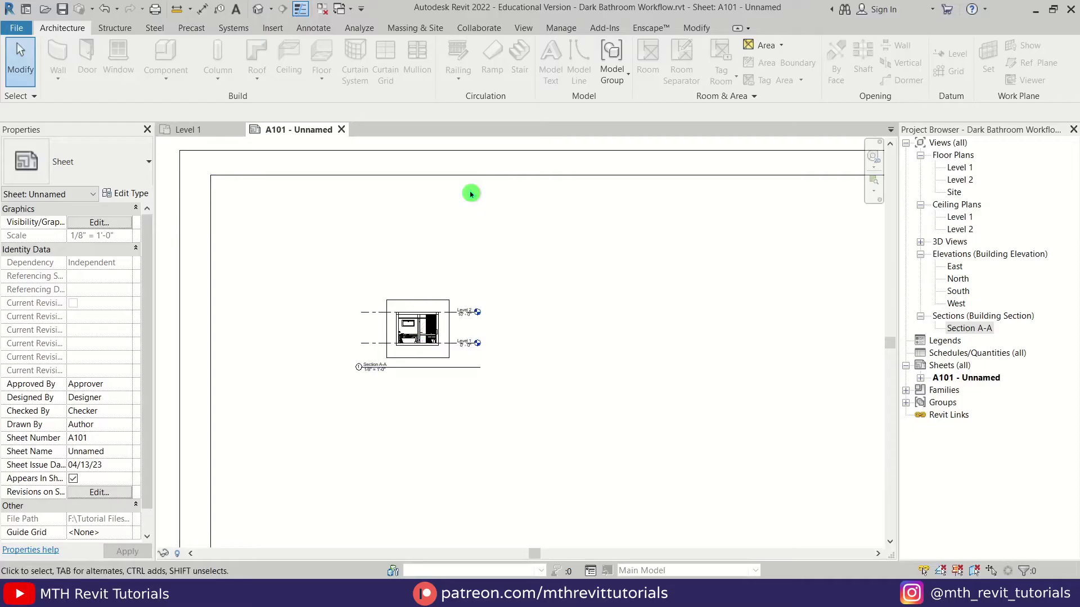
left_click(478, 342)
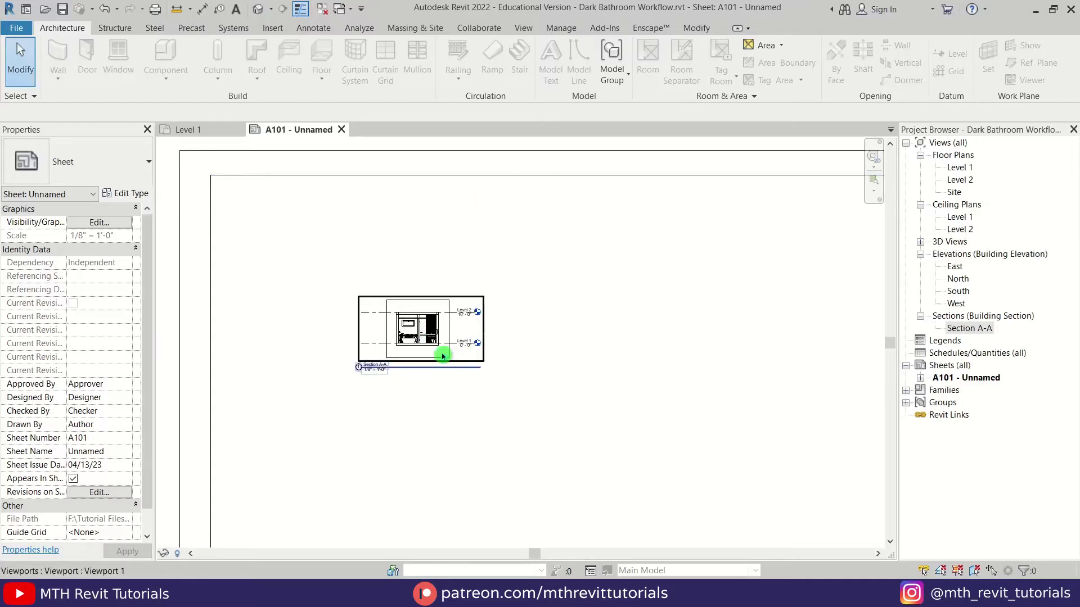
scroll(403, 344, "up", 3)
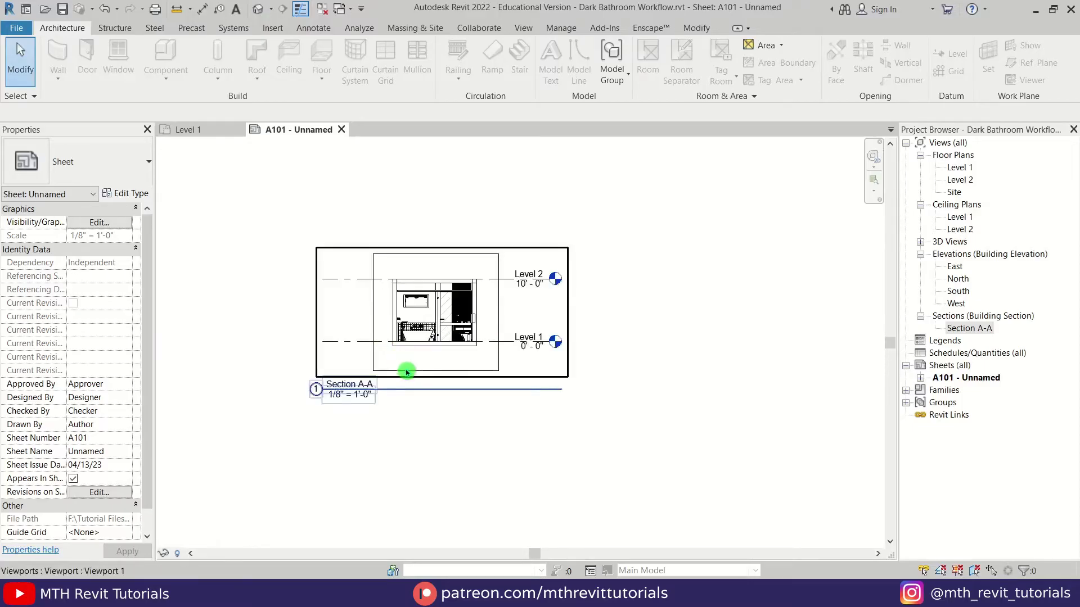
scroll(338, 343, "up", 2)
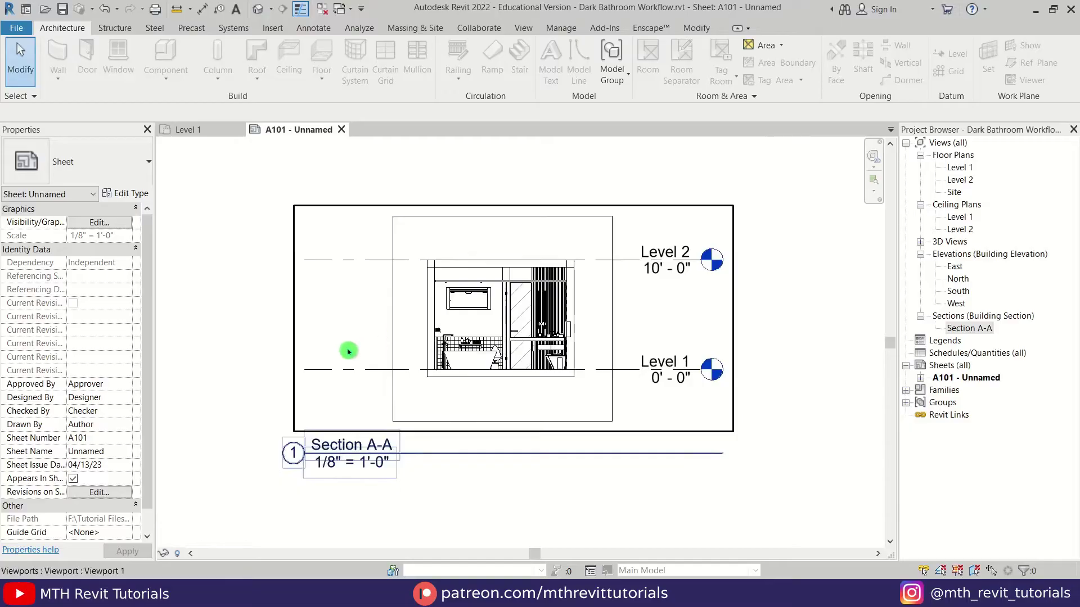
left_click(461, 295)
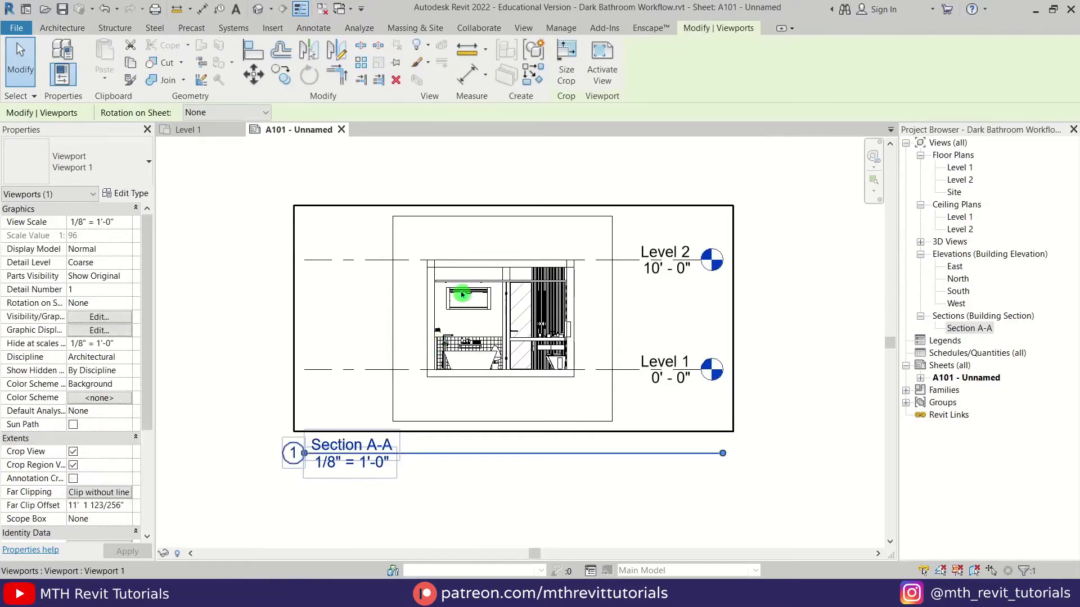
left_click(212, 293)
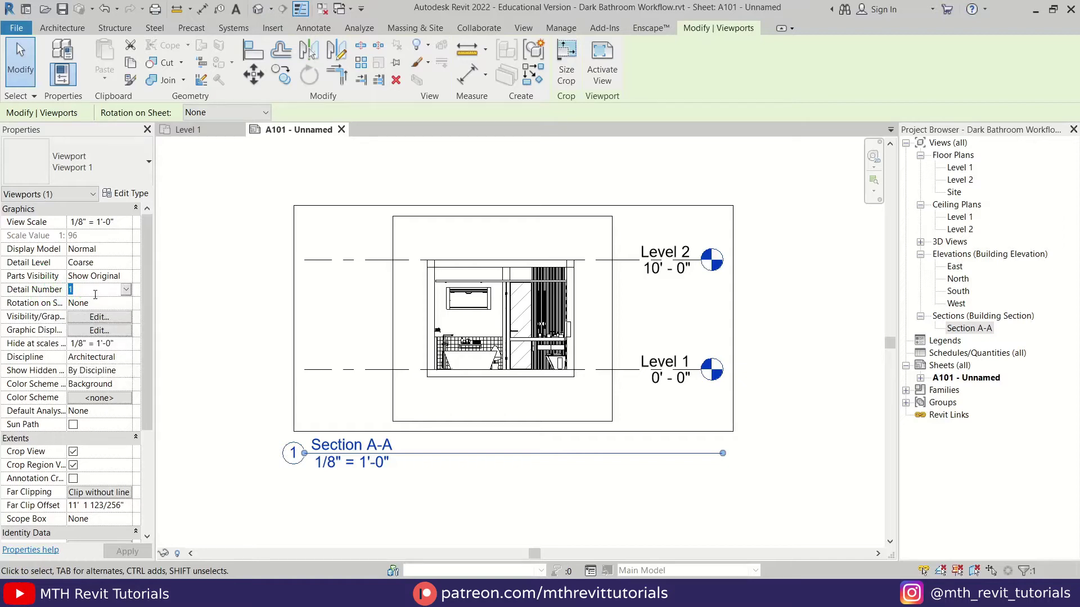
type("A")
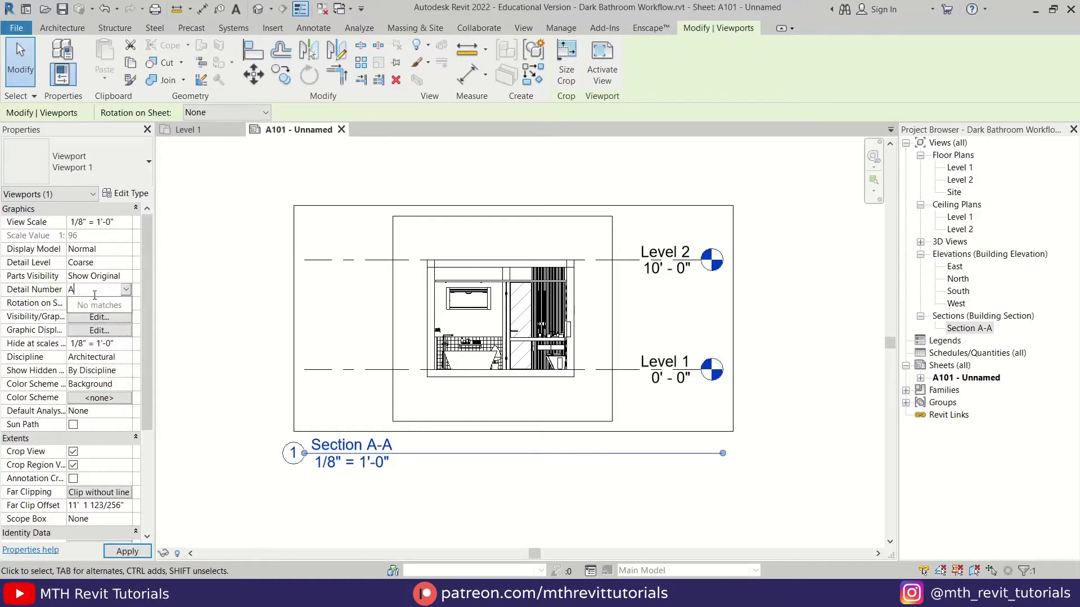
left_click(254, 480)
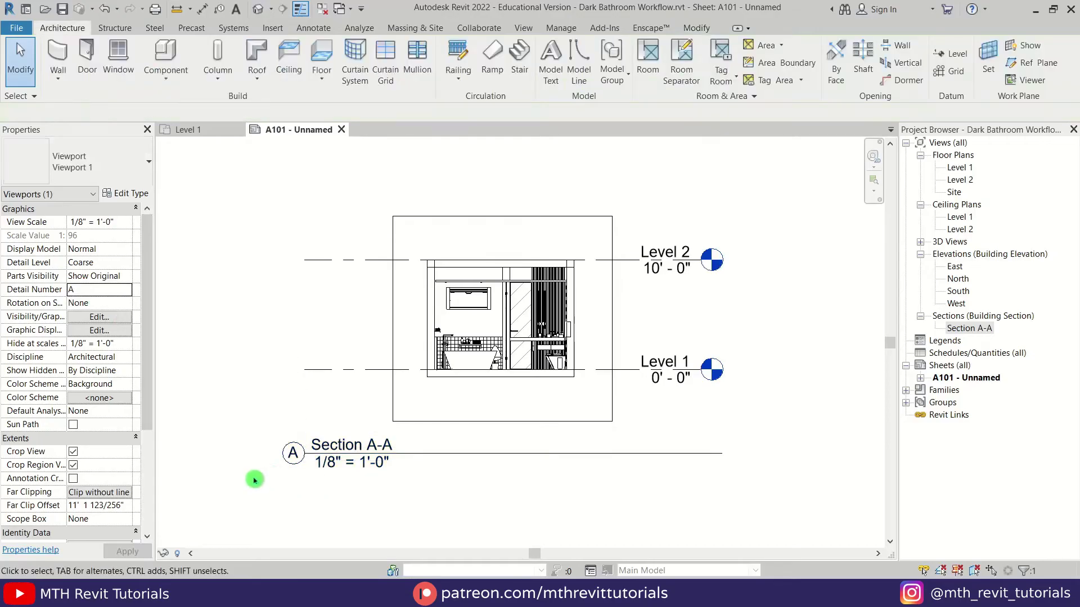
left_click(293, 466)
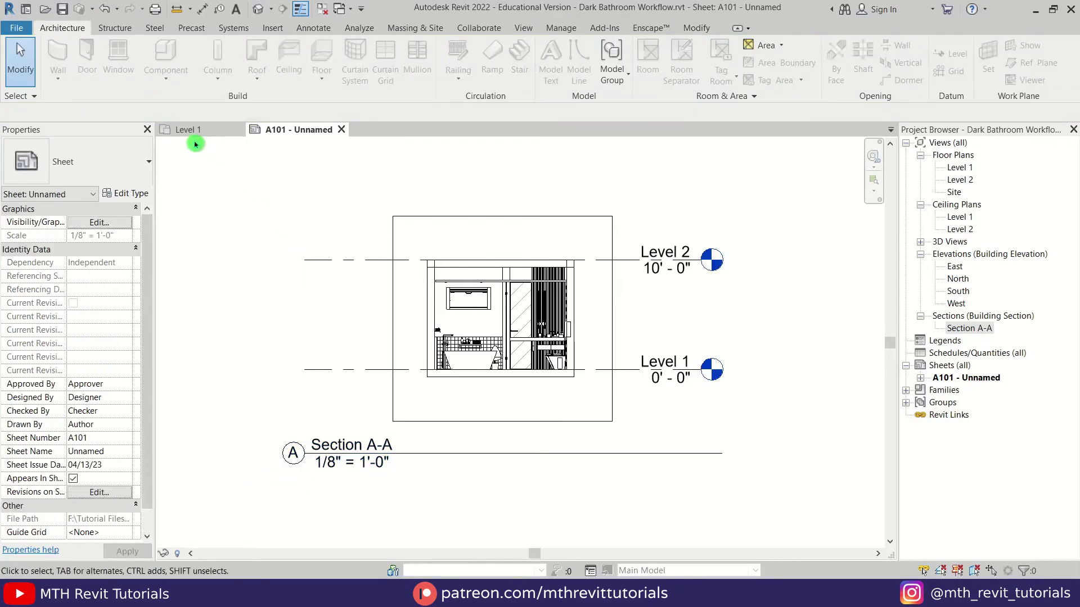
- Switch to the Level 1 floor plan and examine the letter and sheet number in both section heads
left_click(189, 130)
scroll(394, 383, "up", 1)
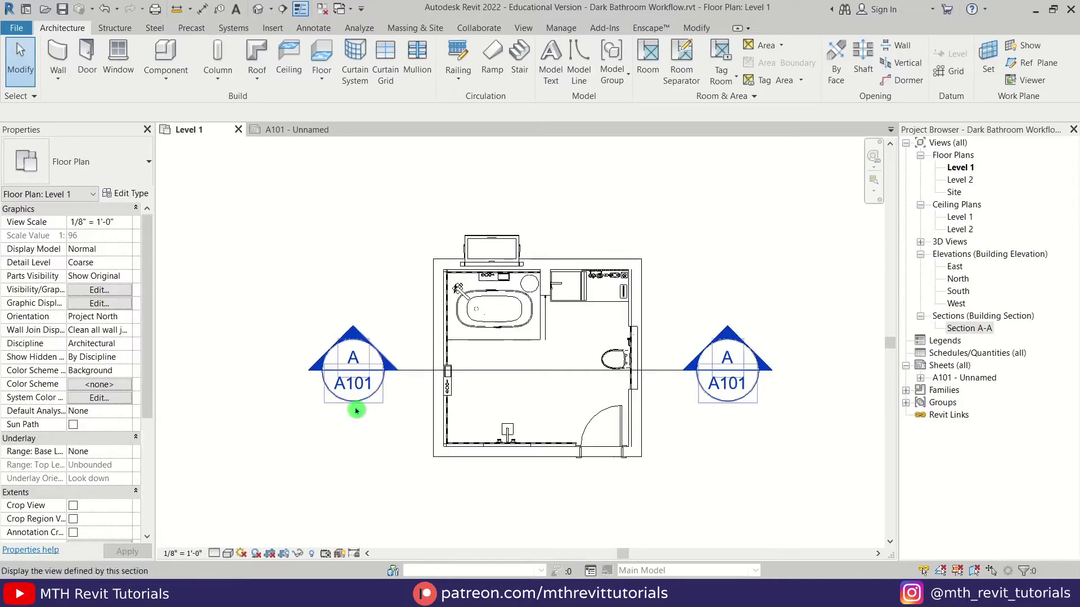
scroll(357, 433, "up", 3)
scroll(358, 450, "down", 3)
scroll(383, 445, "up", 2)
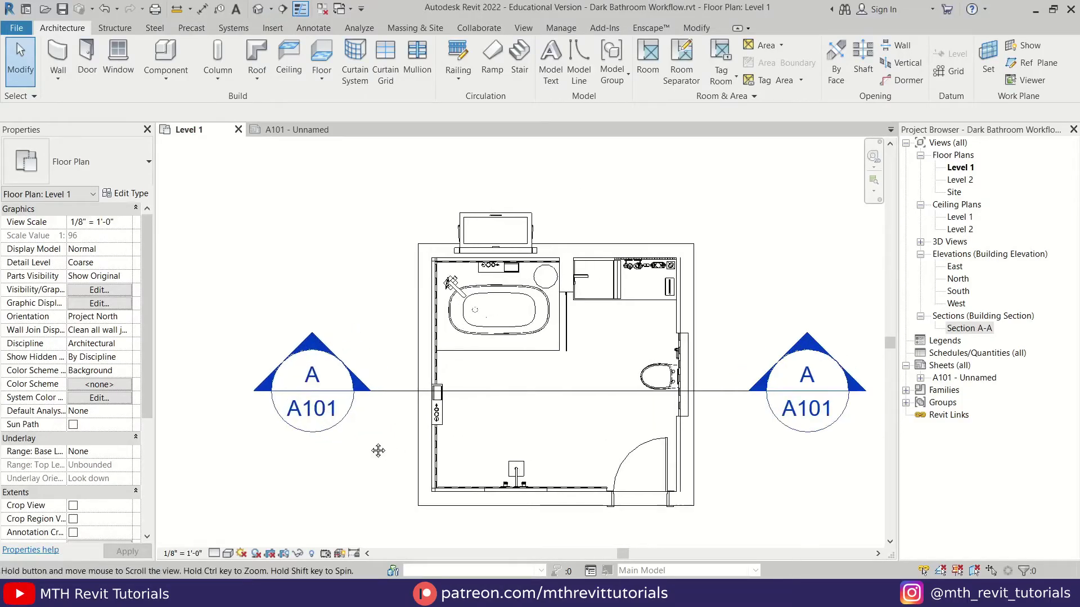
scroll(323, 405, "up", 1)
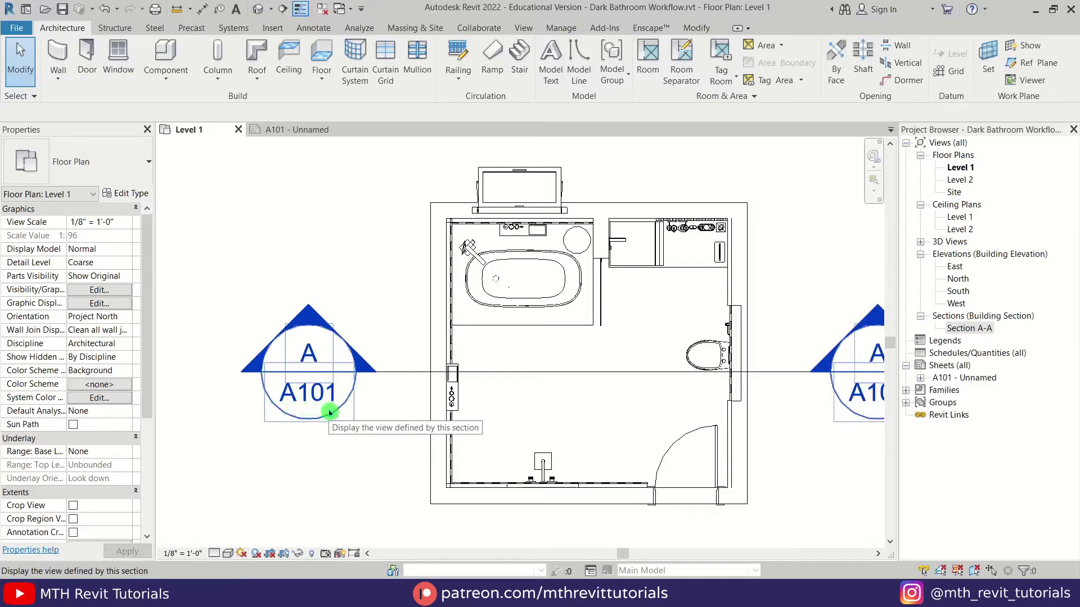
middle_click_drag(319, 362, 291, 371)
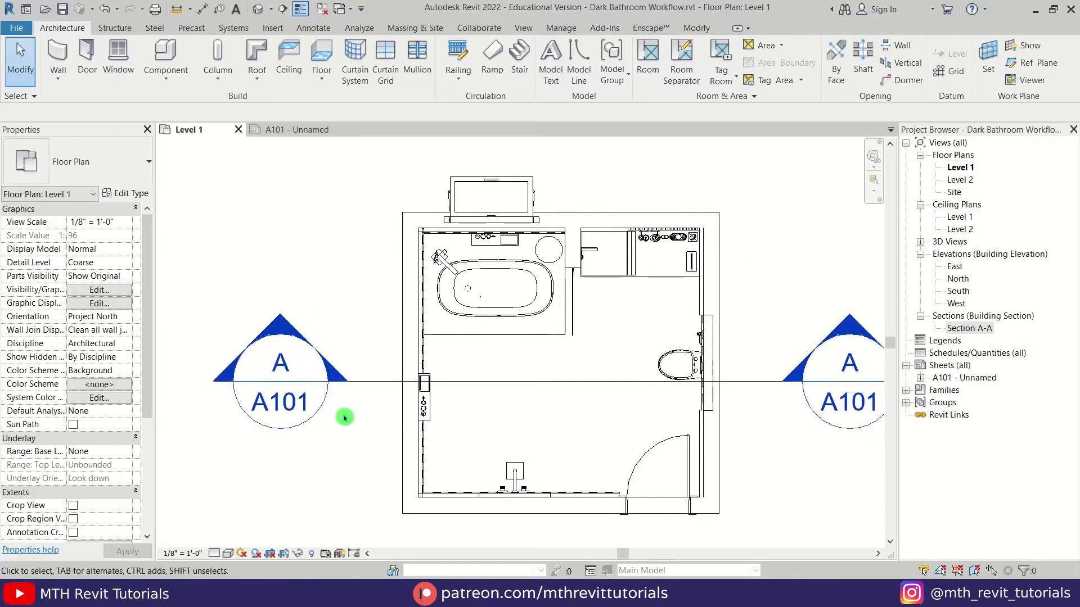
scroll(304, 397, "down", 2)
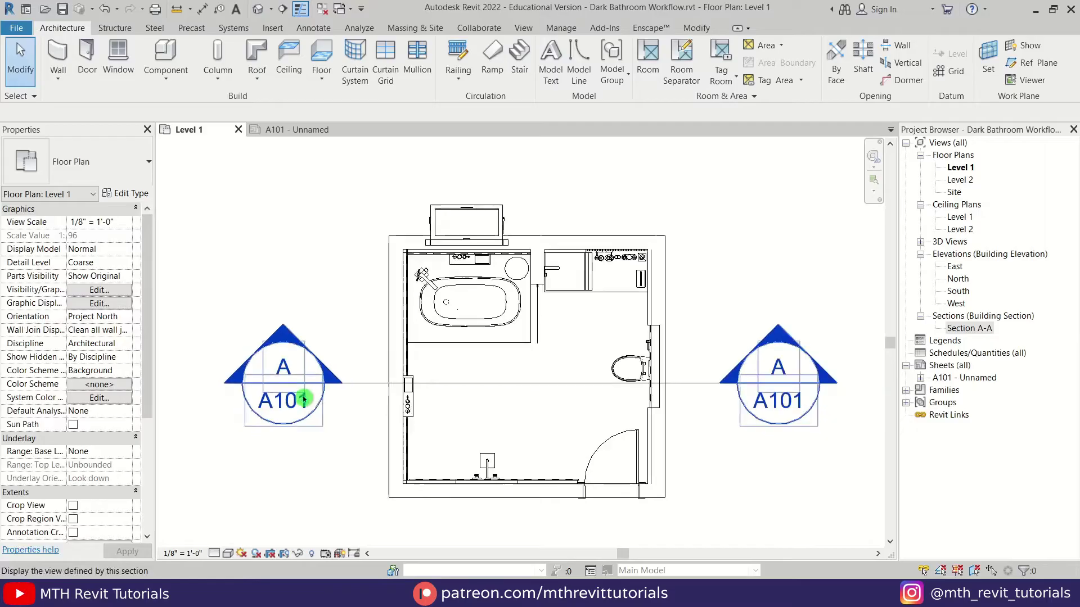
- Check which section head family the Building Section type's section tag uses, leaving the type properties unmodified
left_click(357, 387)
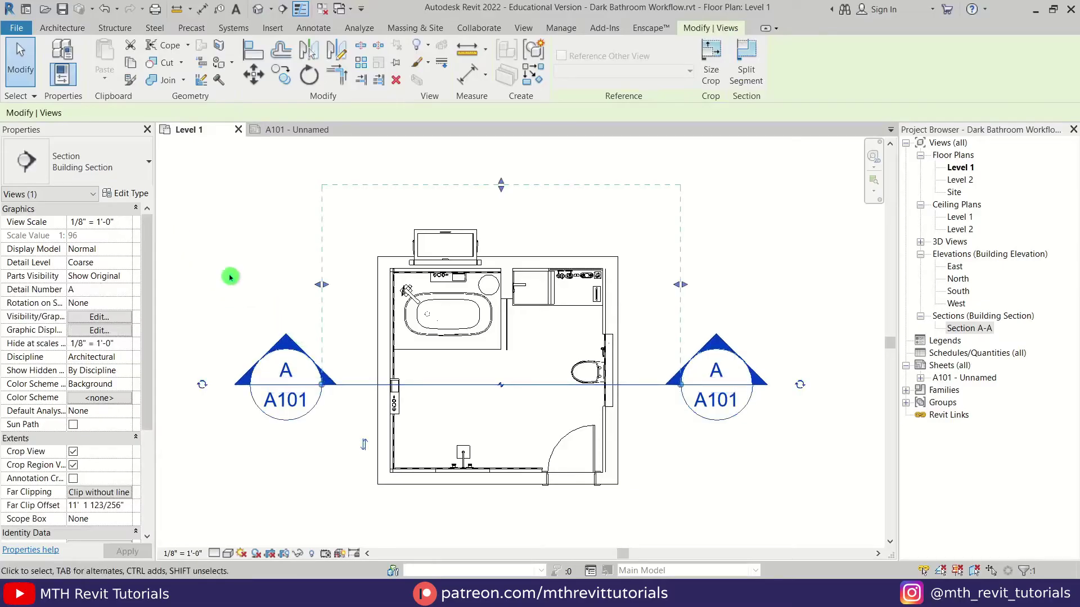
left_click(134, 196)
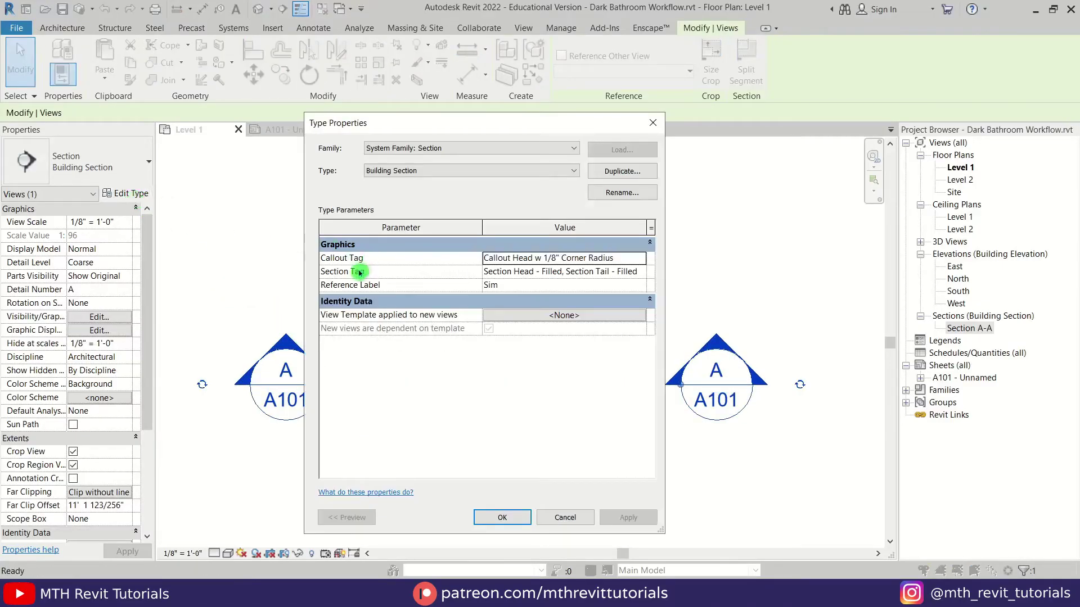
left_click(637, 272)
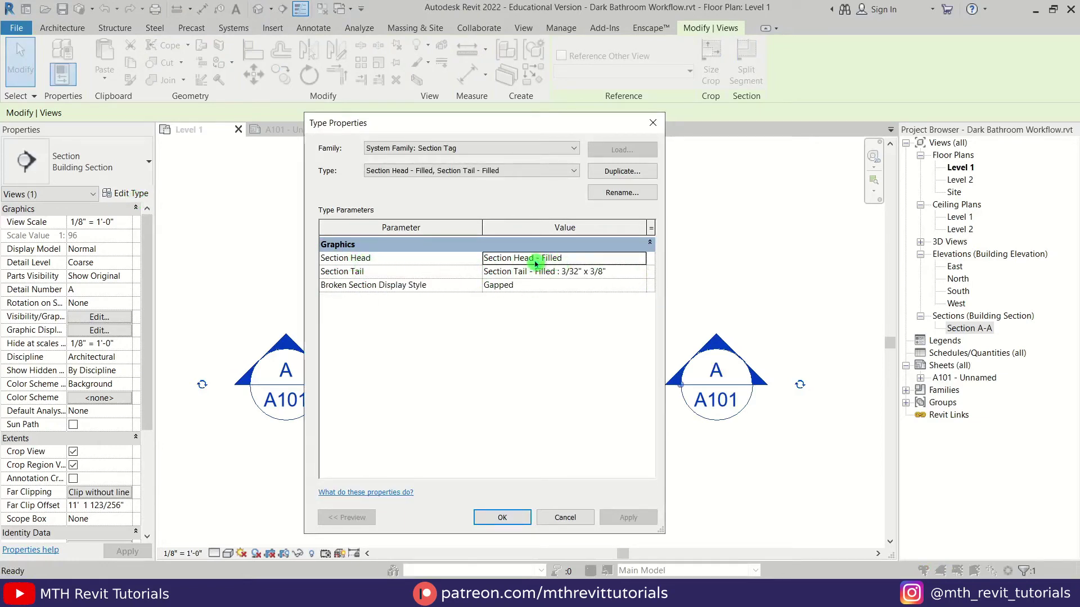
left_click(586, 262)
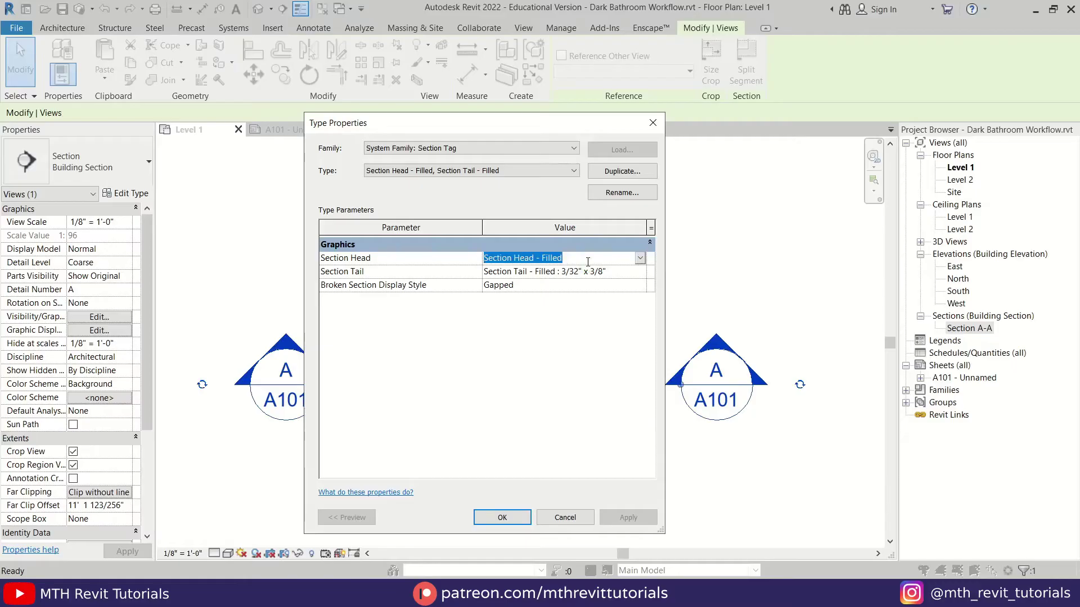
left_click(569, 518)
left_click(565, 514)
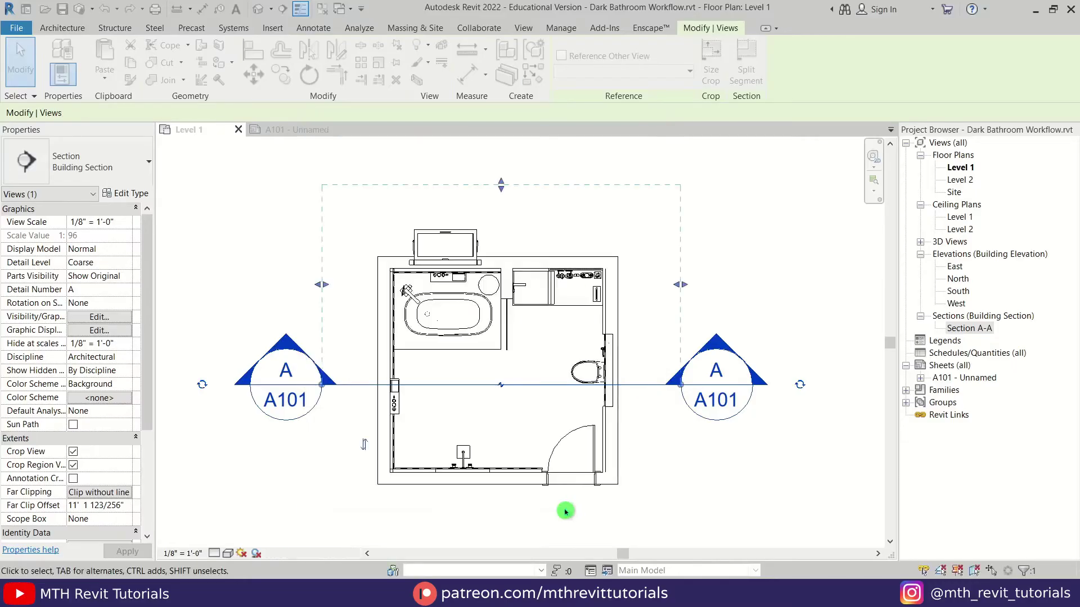
- Search the project's families for Section Head - Filled and open that family for editing
right_click(950, 394)
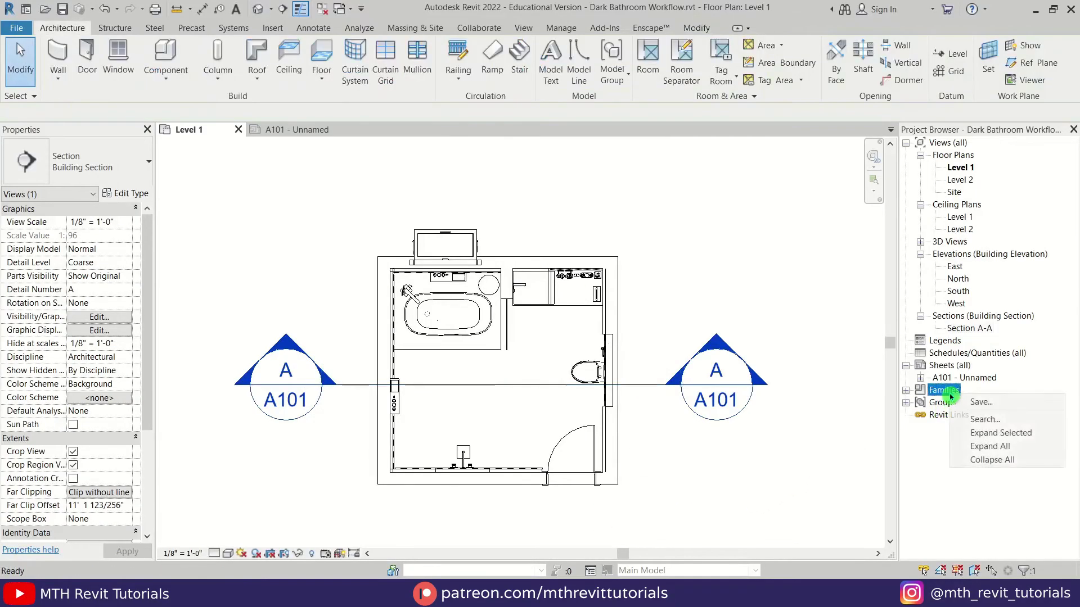
left_click(956, 417)
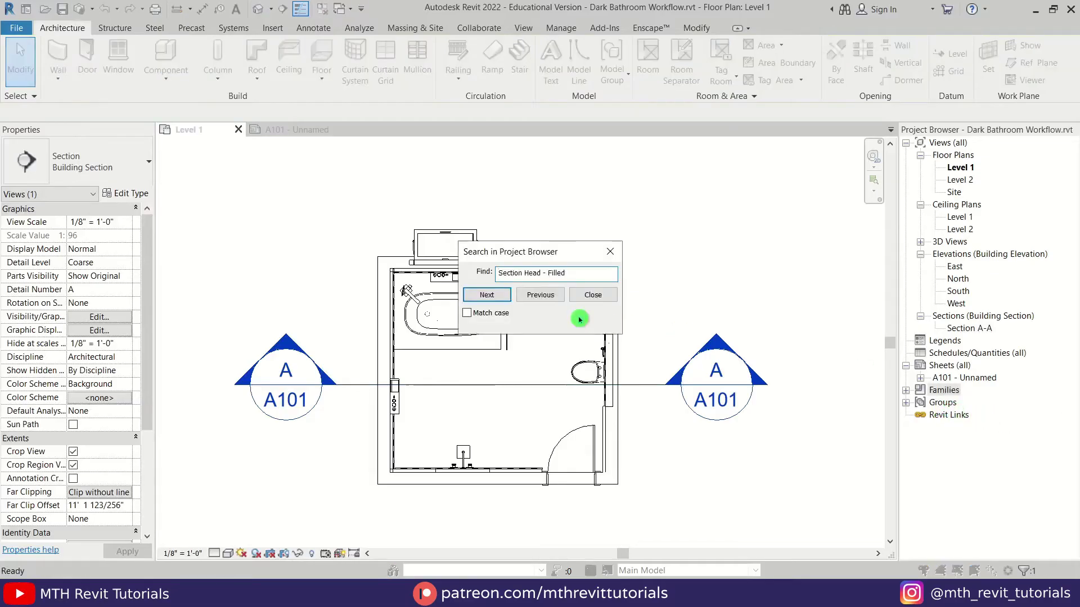
left_click(487, 295)
left_click(988, 540)
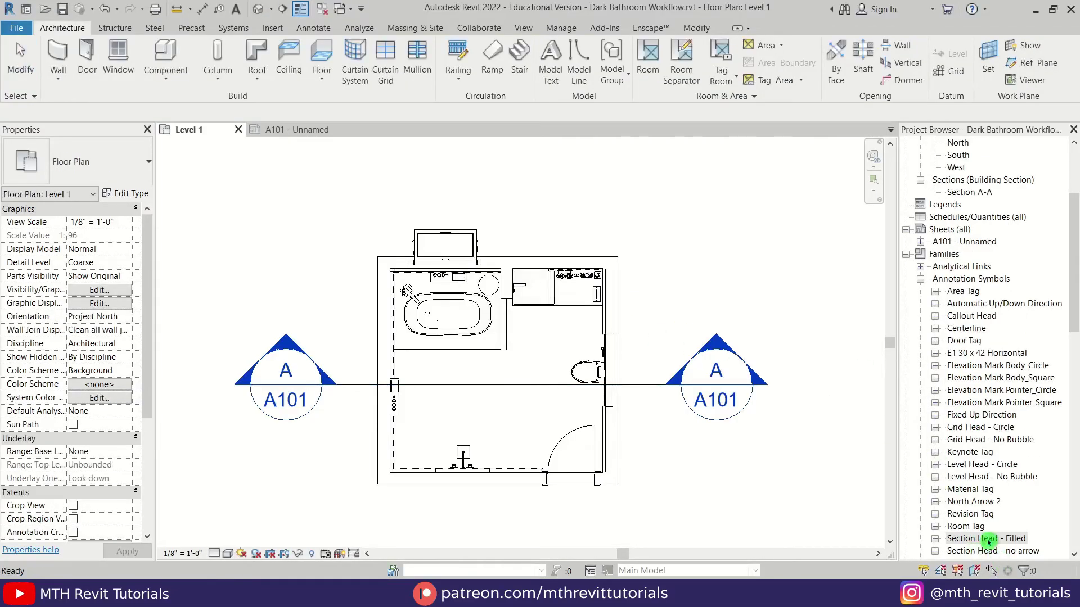
right_click(999, 541)
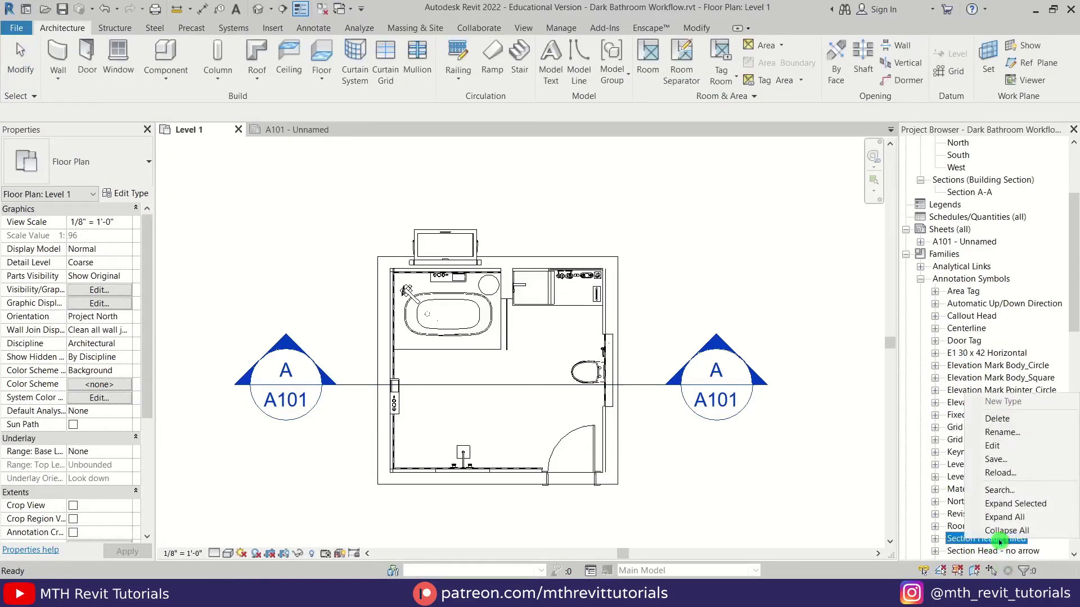
left_click(1006, 447)
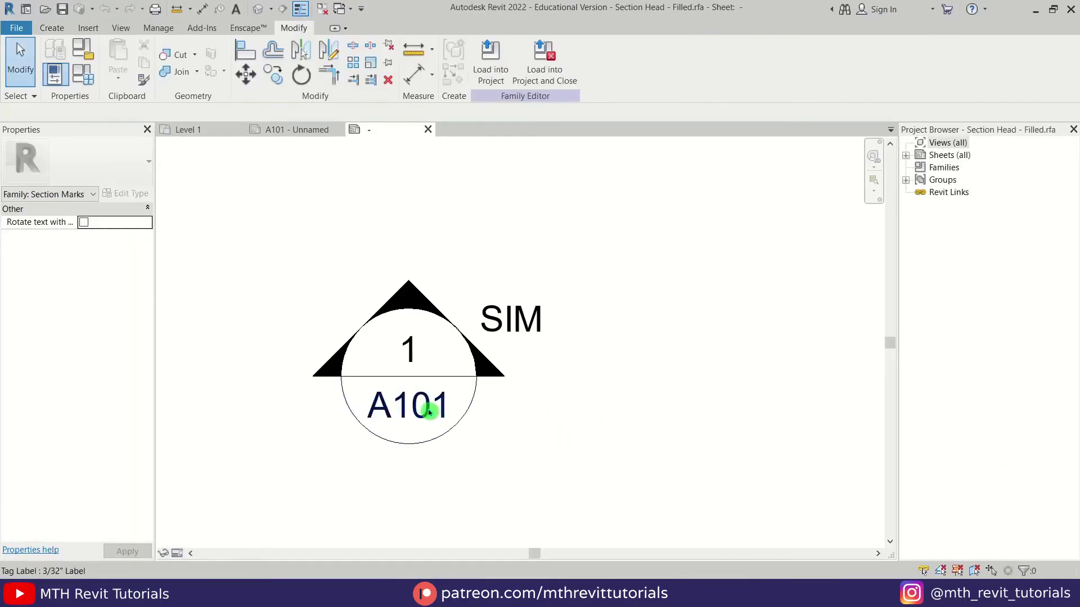
- Delete the sheet number label and the horizontal dividing line from the section head
left_click(429, 412)
key("Delete")
left_click(446, 377)
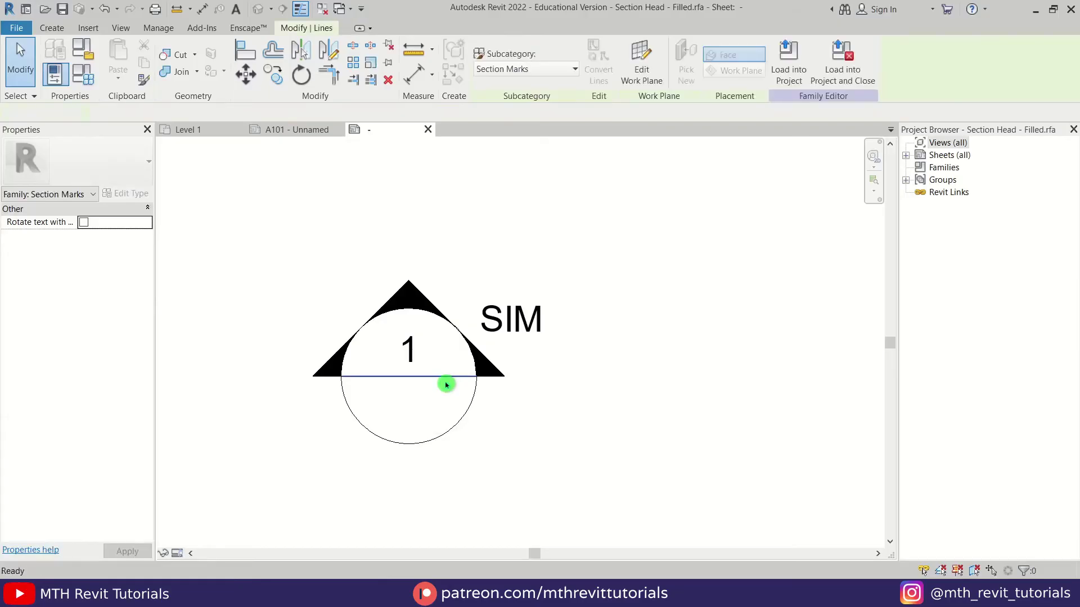
key("Delete")
- Duplicate the detail number label's type as 1/4 and set its text size to 1/4"
left_click(408, 352)
left_click(115, 196)
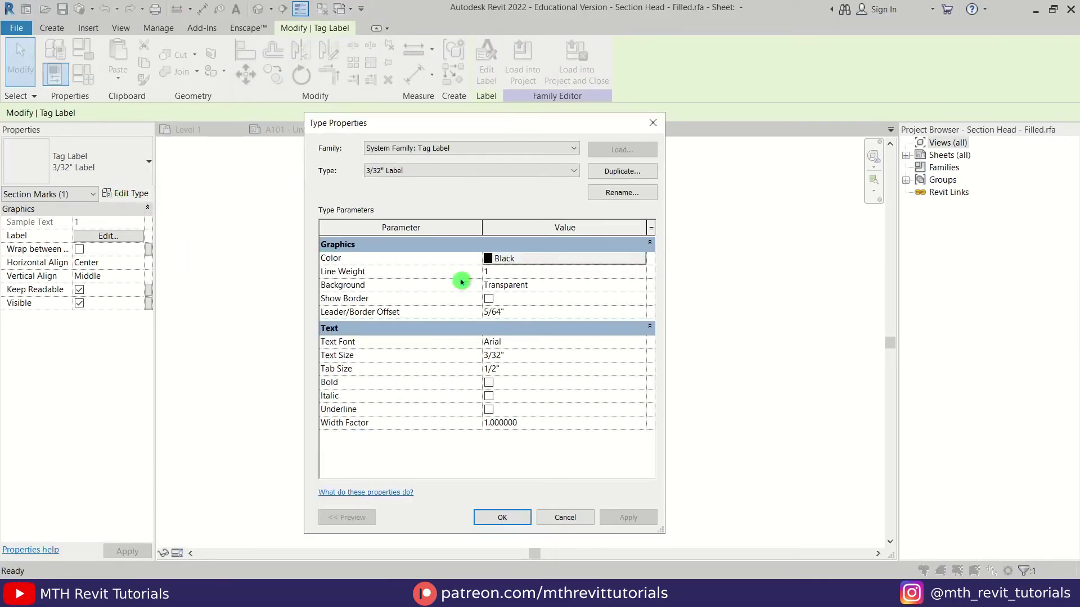
left_click(618, 171)
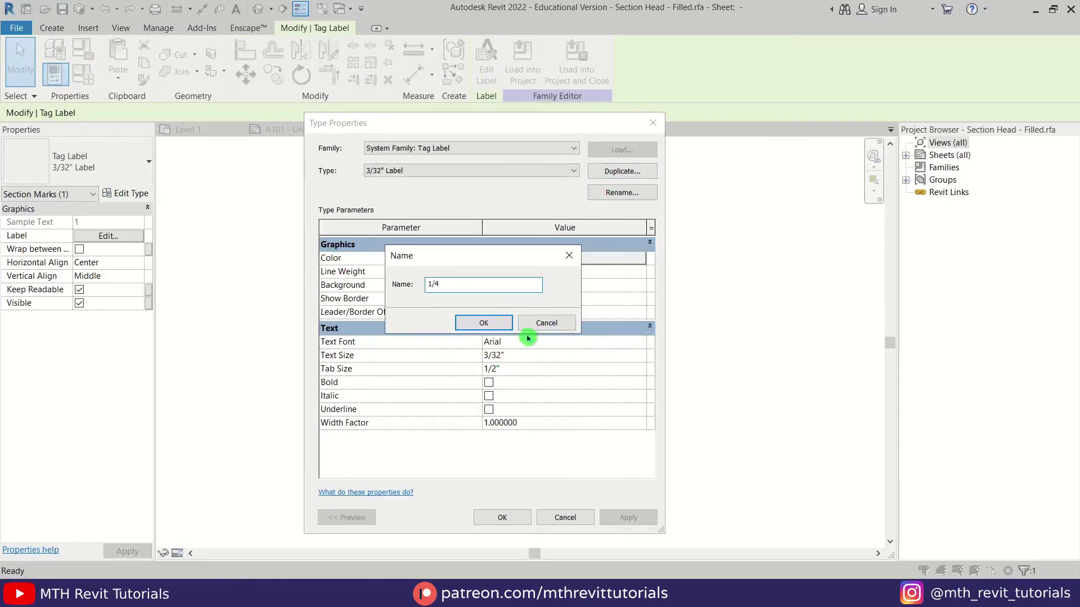
left_click(489, 325)
right_click(423, 364)
left_click(495, 367)
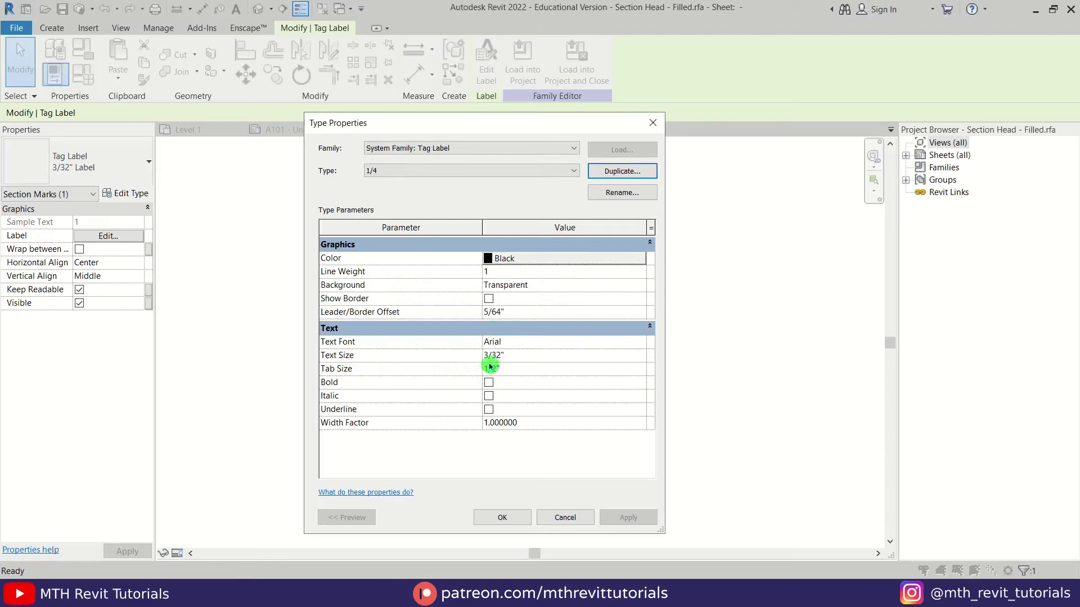
left_click(523, 356)
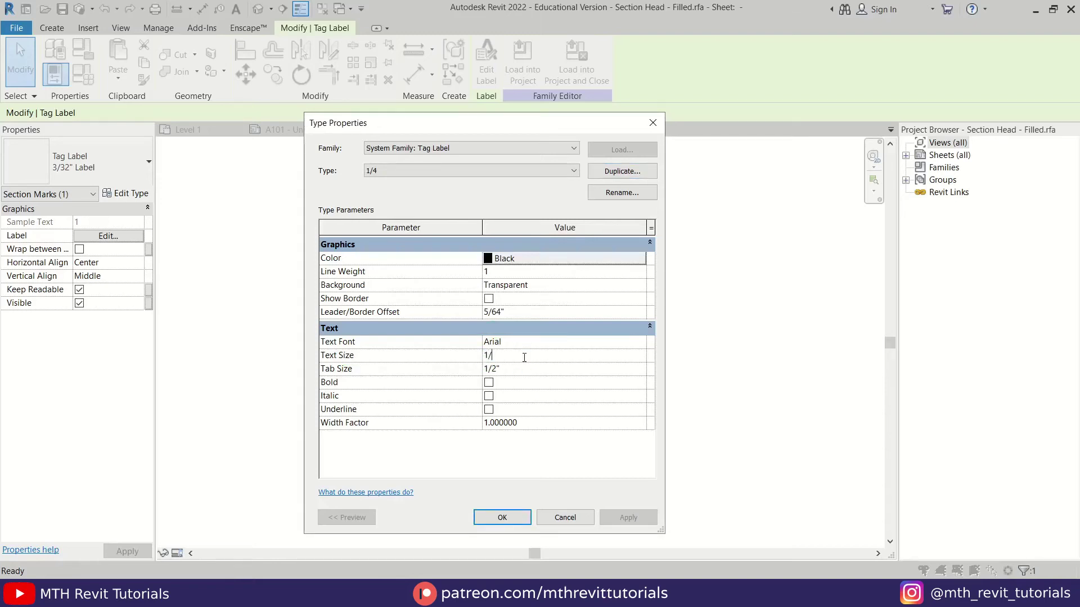
left_click(514, 428)
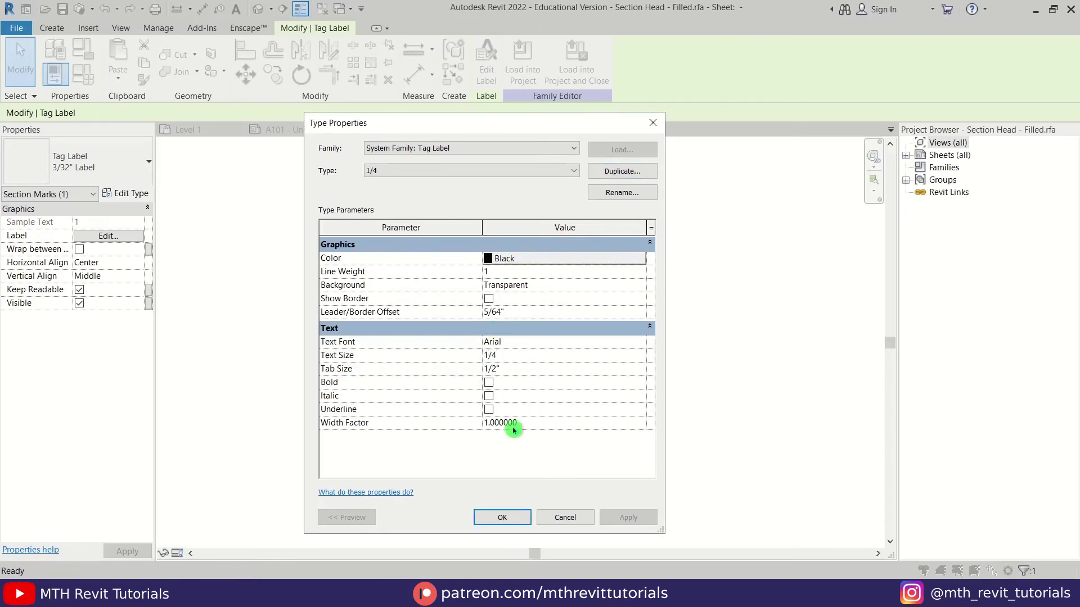
left_click(499, 516)
key("Escape")
- Center the detail number label in the circle and load the family into the project, overwriting the existing version and its parameter values
left_click(416, 357)
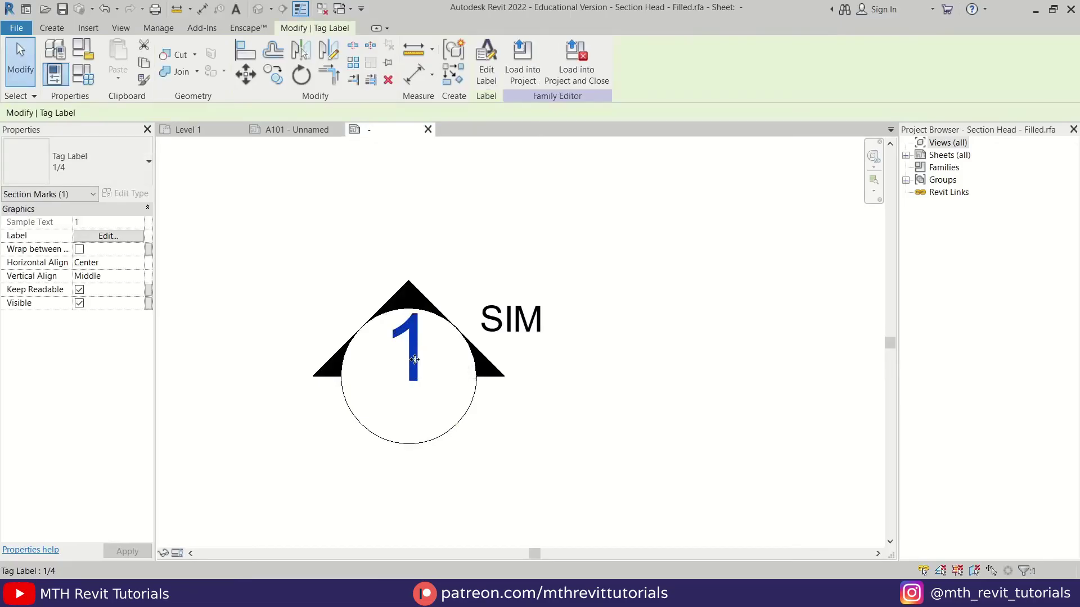
left_click_drag(417, 357, 414, 382)
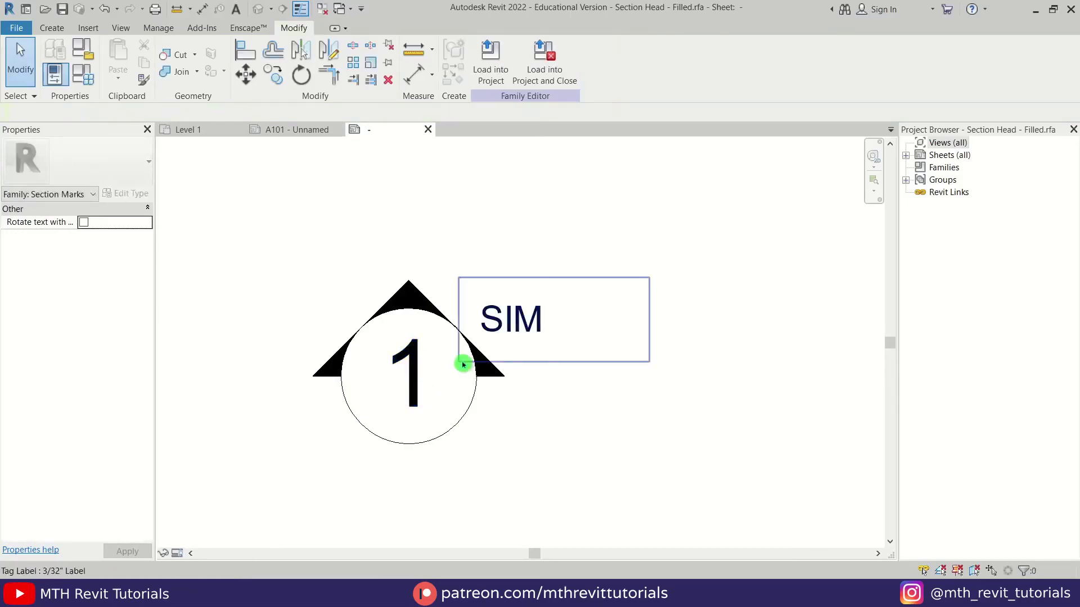
left_click(497, 87)
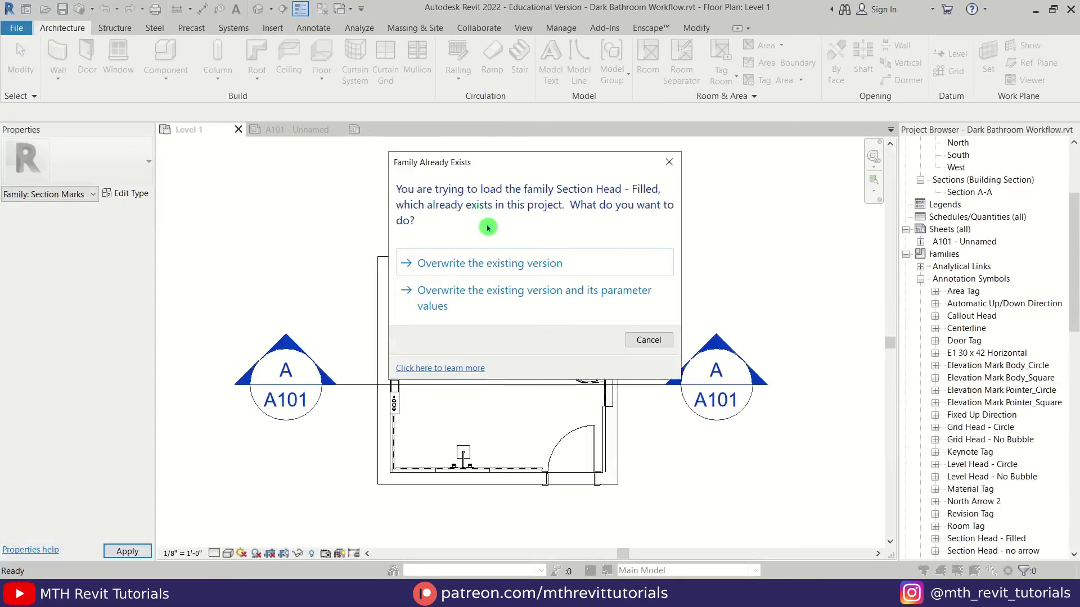
left_click(495, 307)
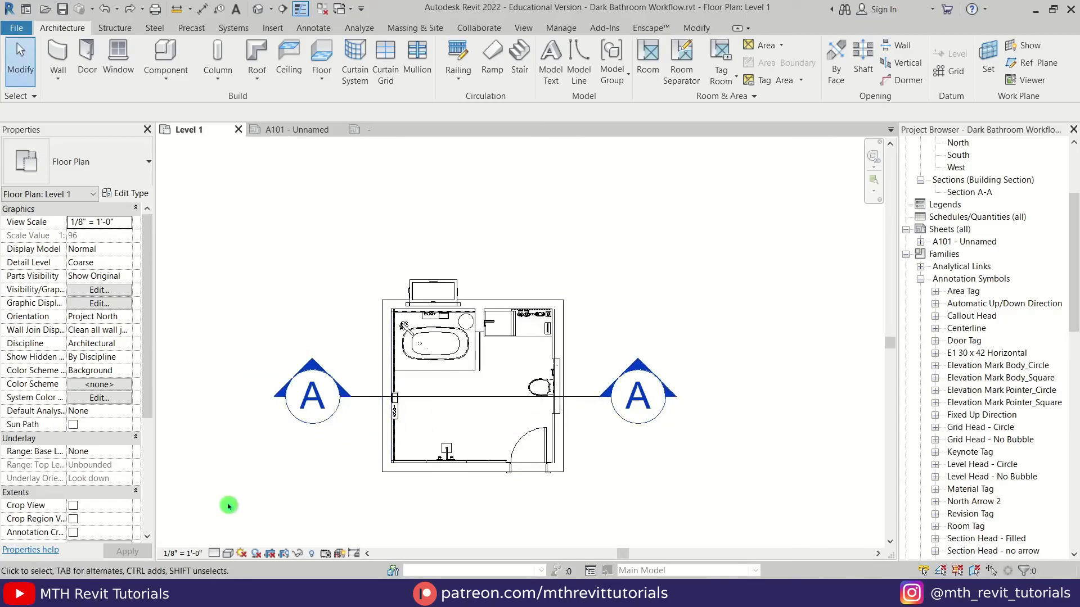
- Set the Level 1 floor plan's view scale to 3/8" = 1'-0"
left_click(182, 553)
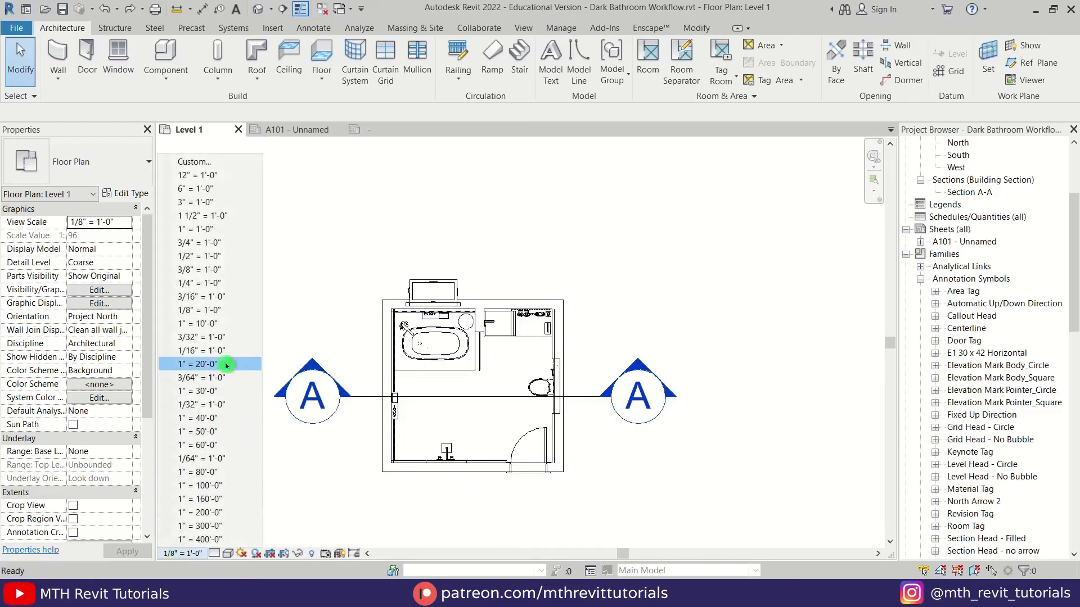
left_click(228, 273)
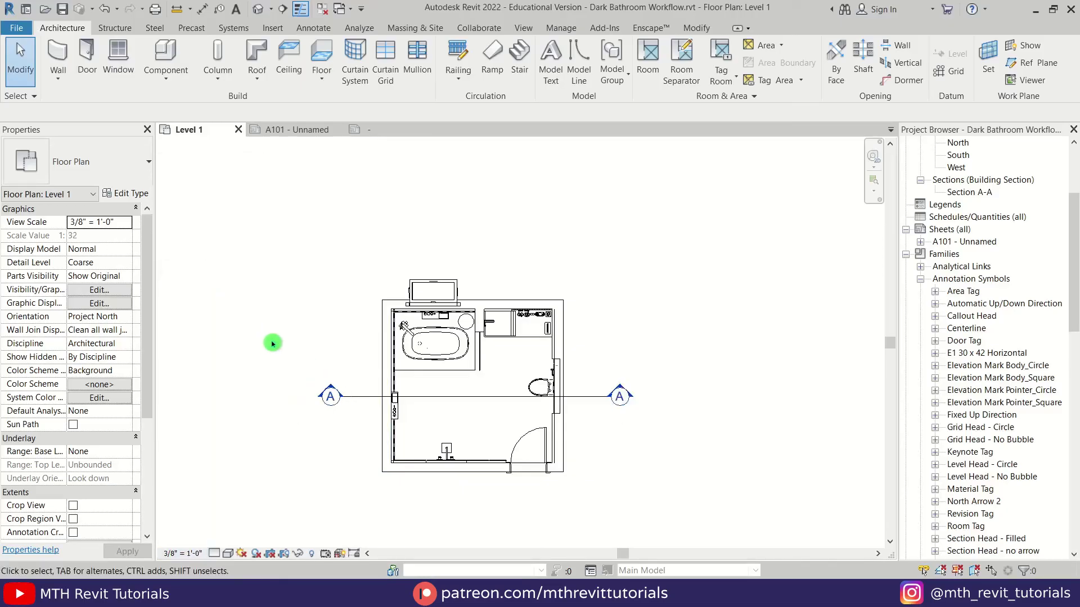
scroll(523, 465, "up", 1)
- Create a similar section running vertically through the bathroom, from above the upper wall to below the lower wall, looking right
left_click(484, 393)
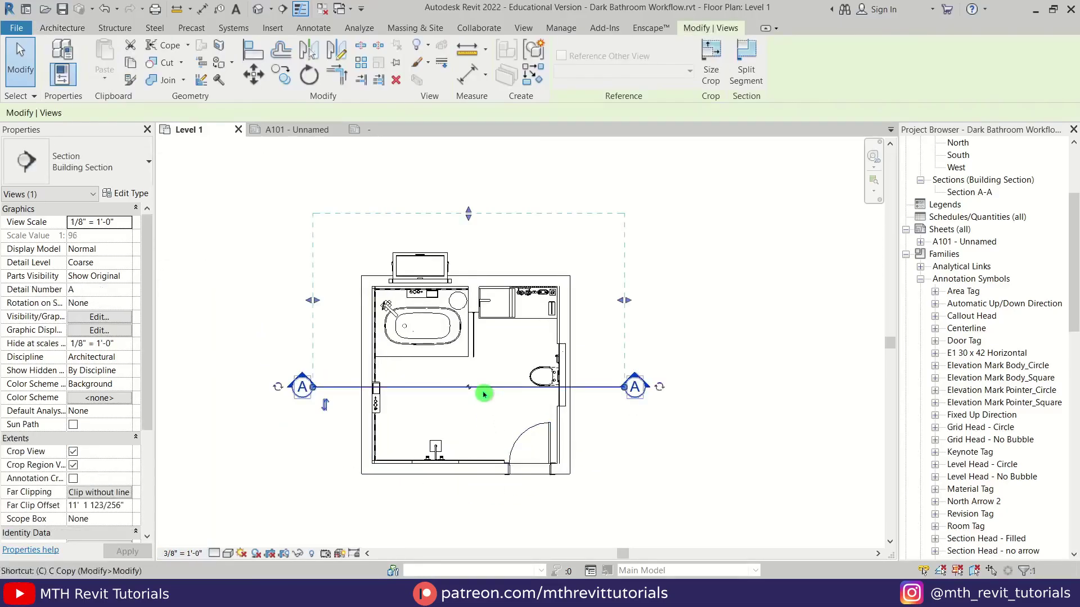
key("c")
key("s")
left_click(489, 239)
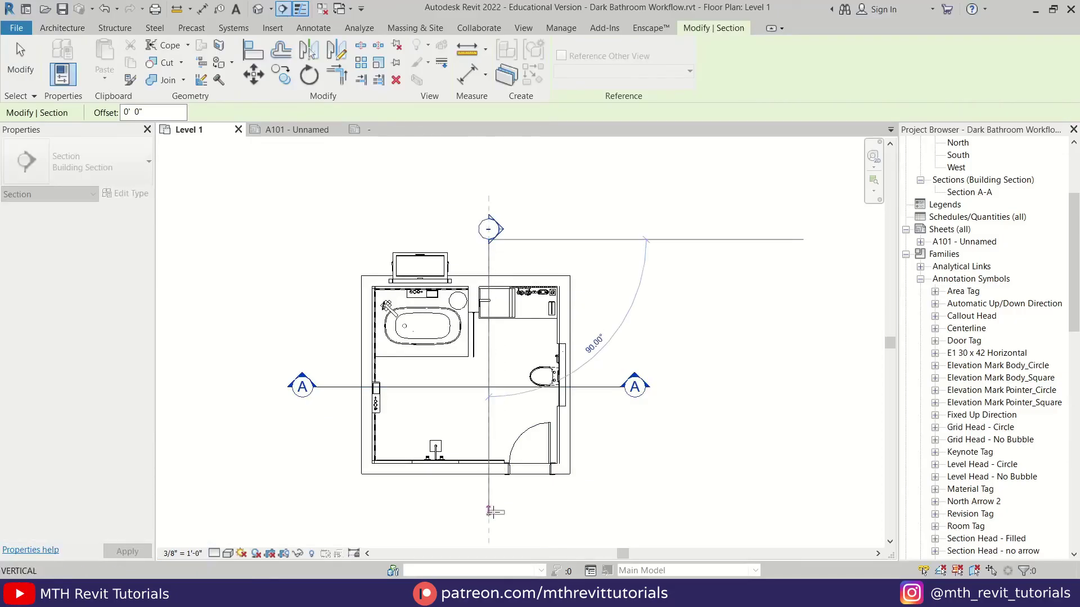
left_click(489, 511)
key("Escape")
key("Escape")
scroll(533, 492, "down", 1)
- Show a section head at the lower end of the new vertical section line
left_click(523, 490)
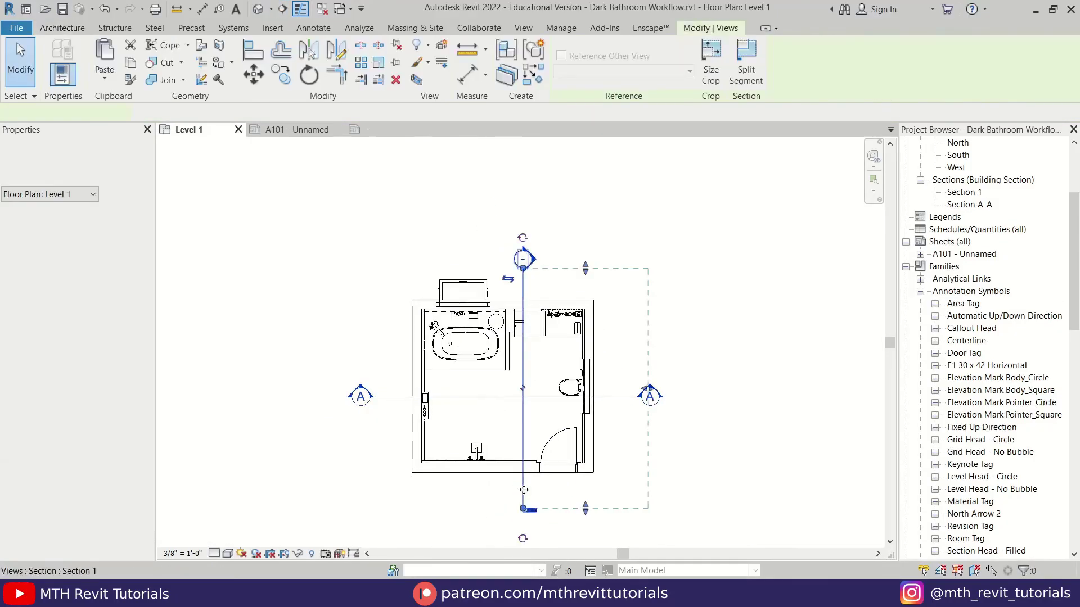
left_click(524, 541)
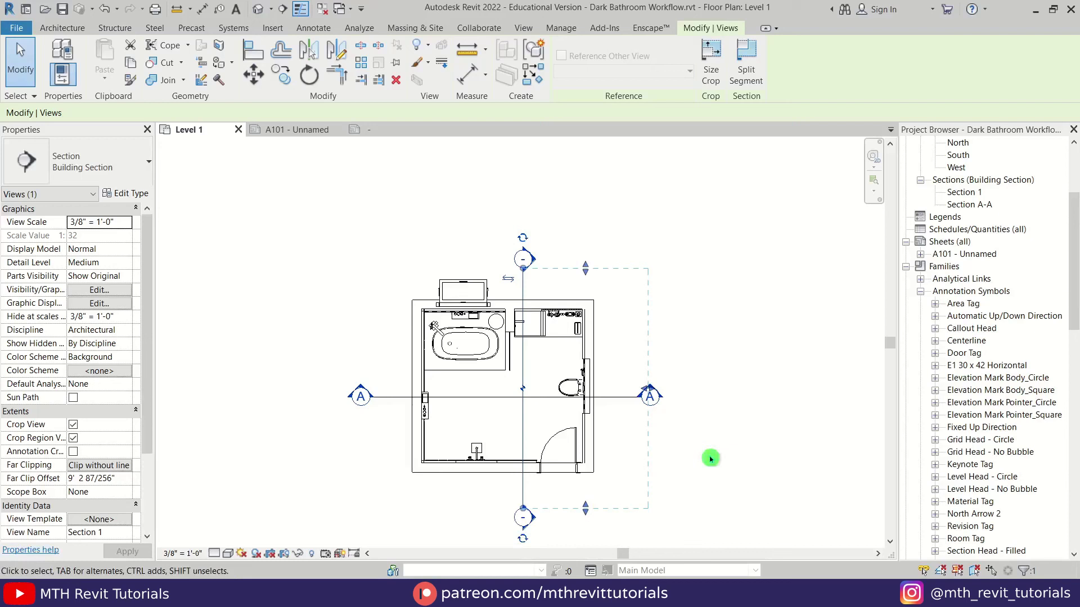
left_click(729, 448)
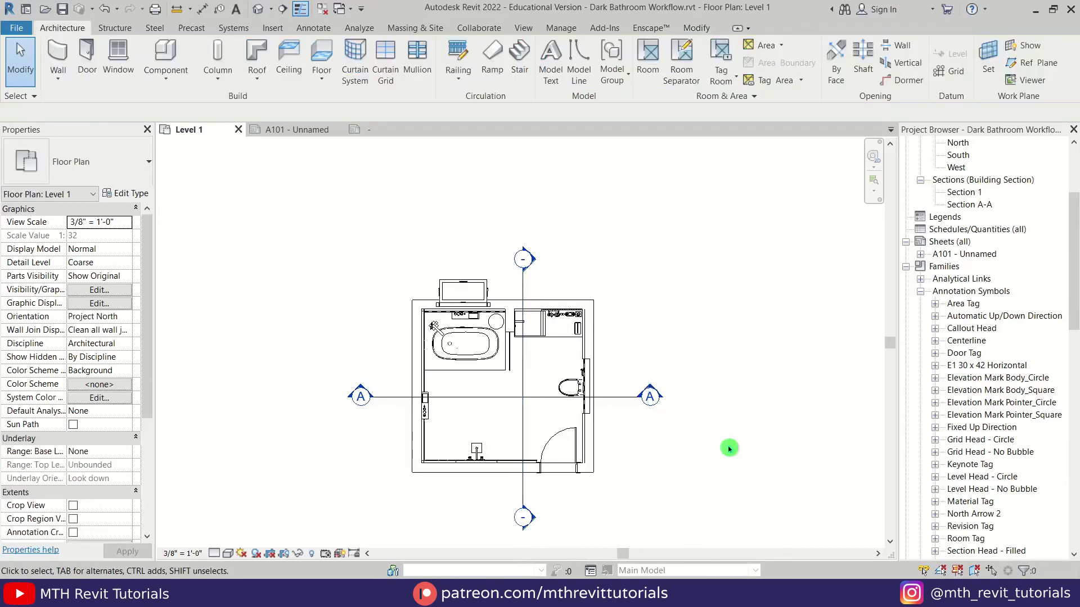
- Open sheet A101 and place the Section 1 view on it
double_click(966, 254)
scroll(933, 279, "up", 4)
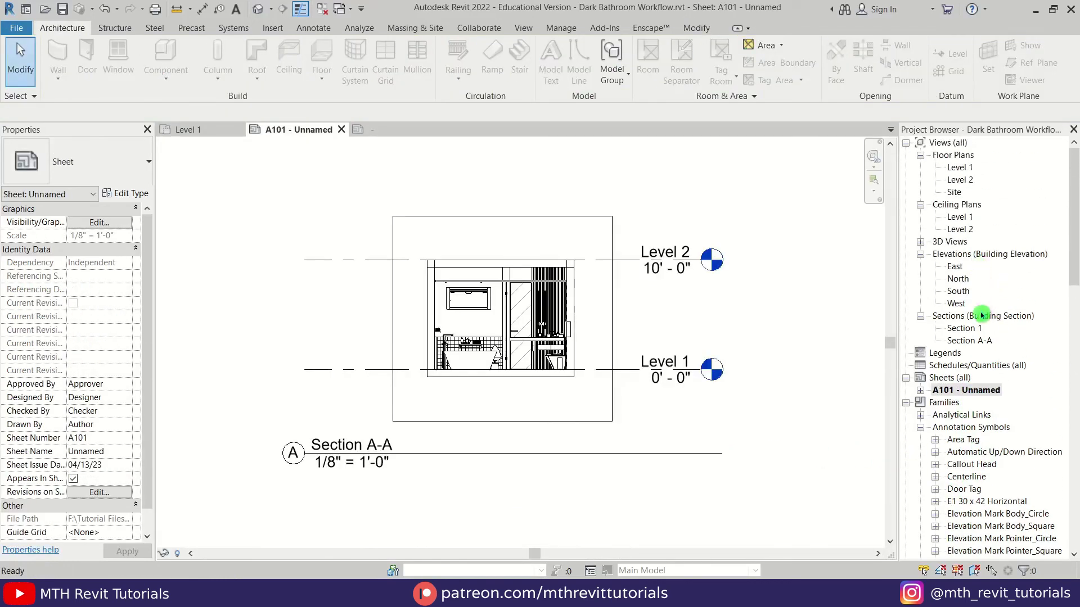
left_click(974, 341)
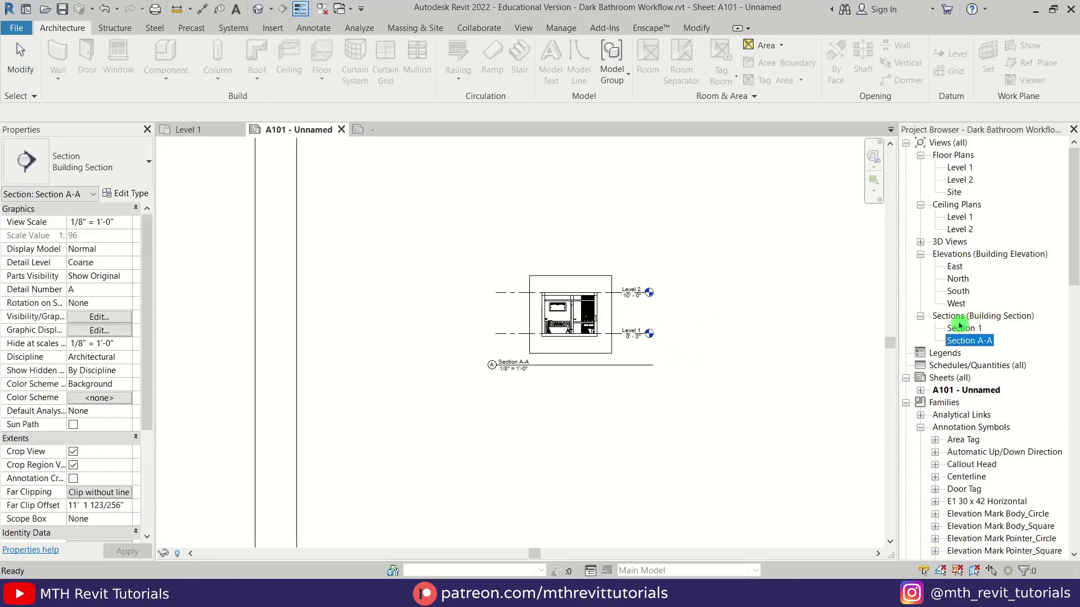
left_click(959, 329)
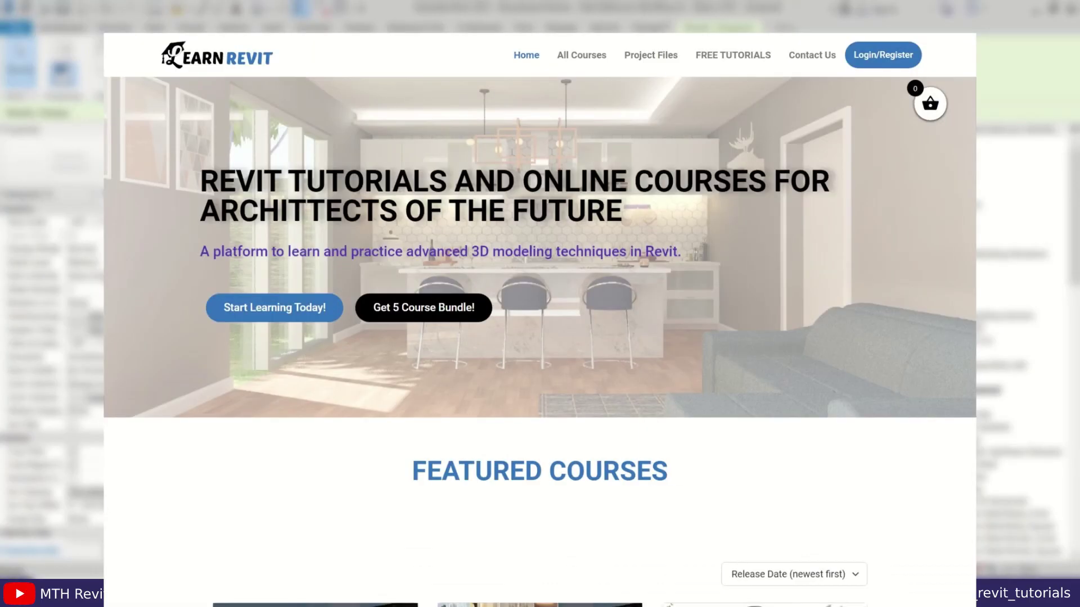